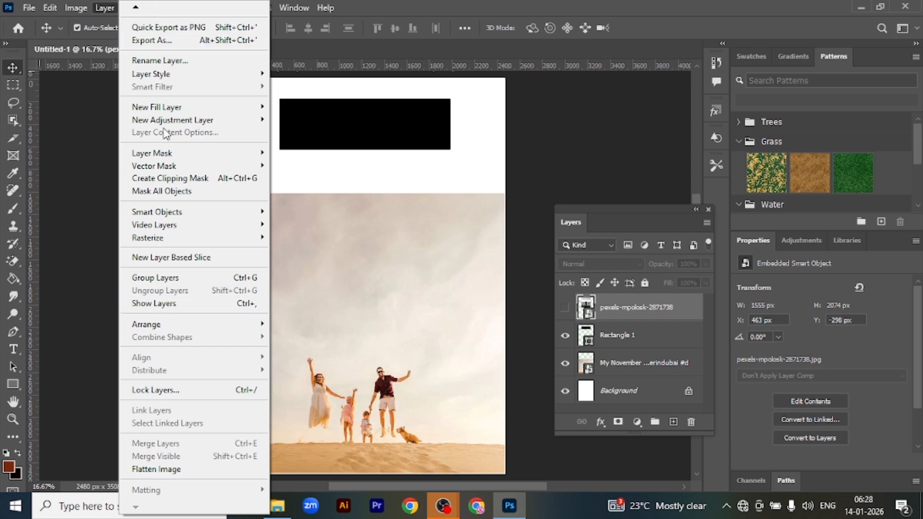
# Create a new layer named design with a red colour label, Normal mode and 100% opacity
pyautogui.click(104, 10)
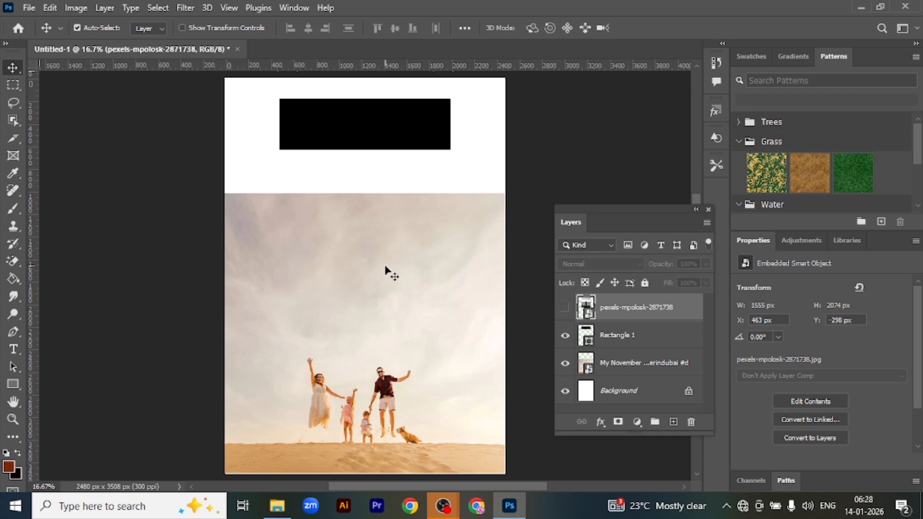
pyautogui.click(110, 8)
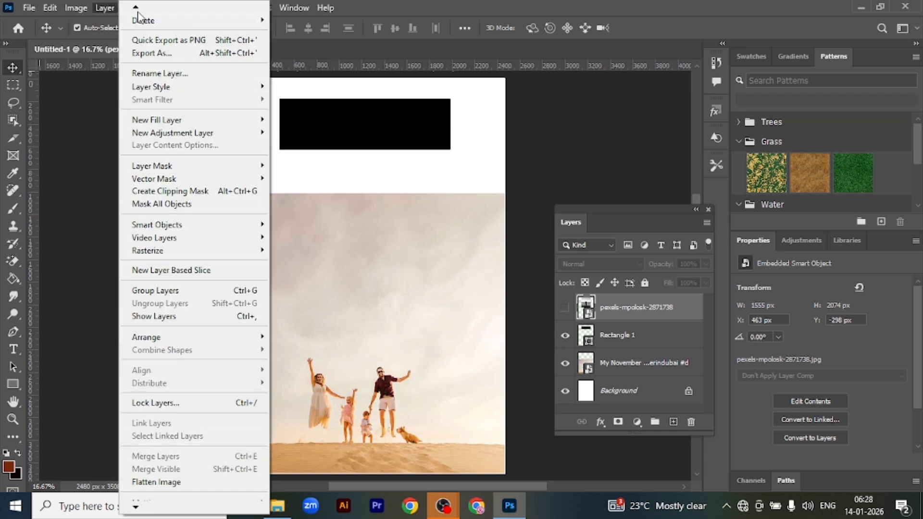
pyautogui.moveTo(135, 11)
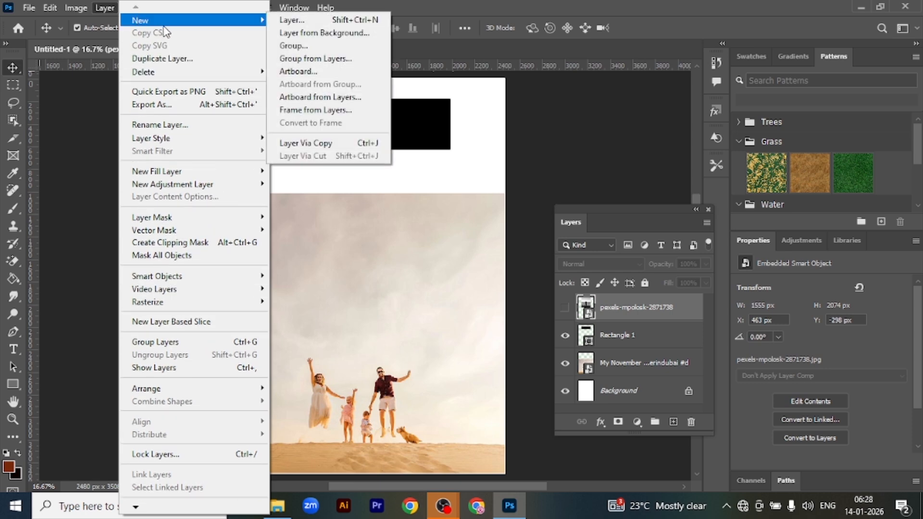
pyautogui.click(291, 21)
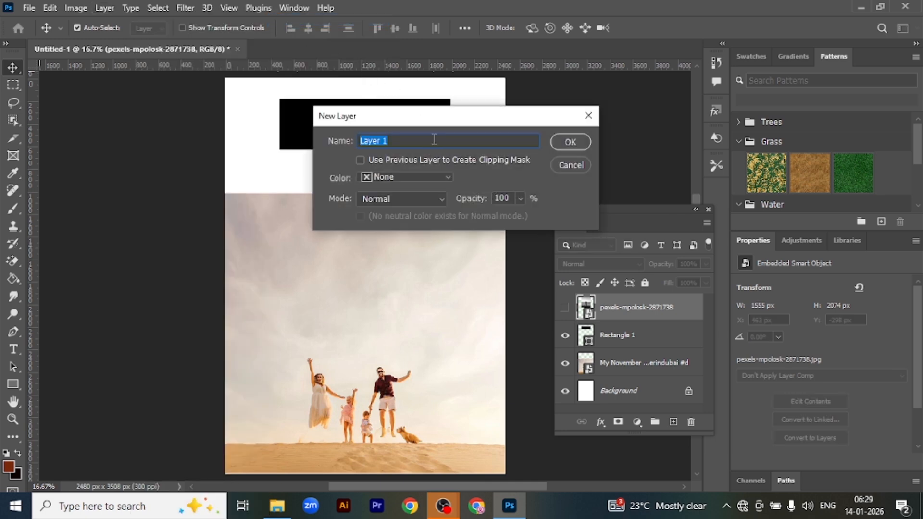
pyautogui.write('design')
pyautogui.click(447, 178)
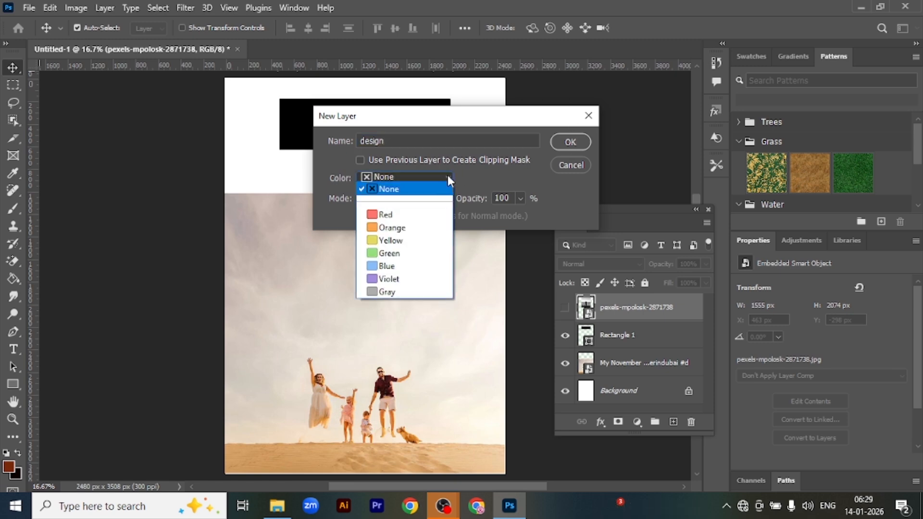
pyautogui.click(424, 212)
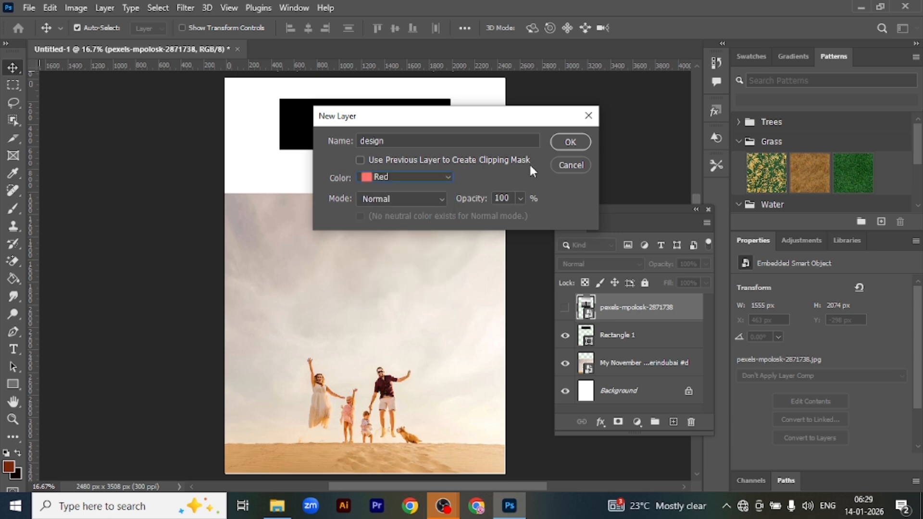
pyautogui.click(444, 204)
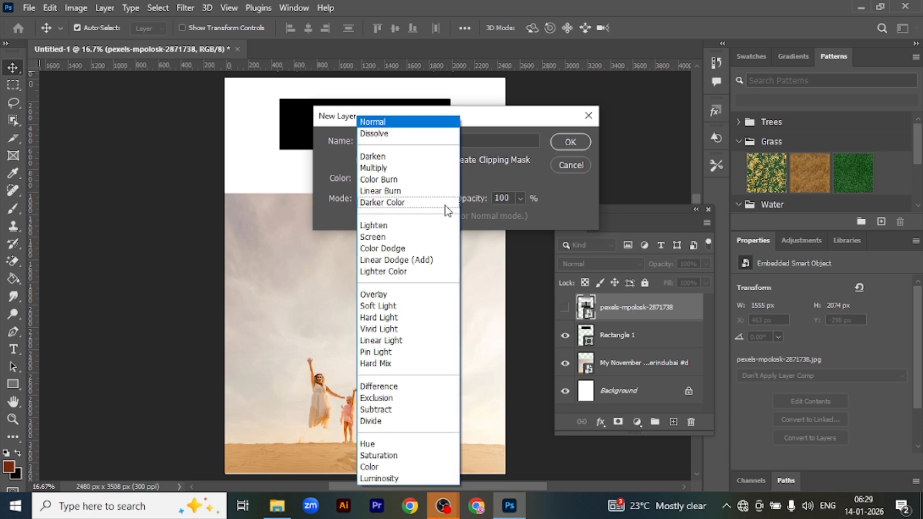
pyautogui.click(483, 181)
pyautogui.click(583, 141)
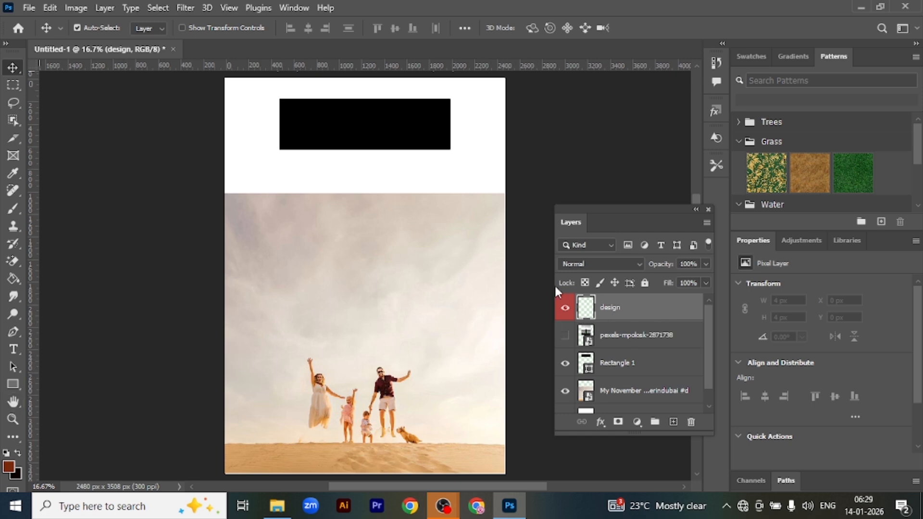
# Convert the locked Background into a regular layer named bg layer with an orange colour label
pyautogui.click(106, 8)
pyautogui.moveTo(147, 22)
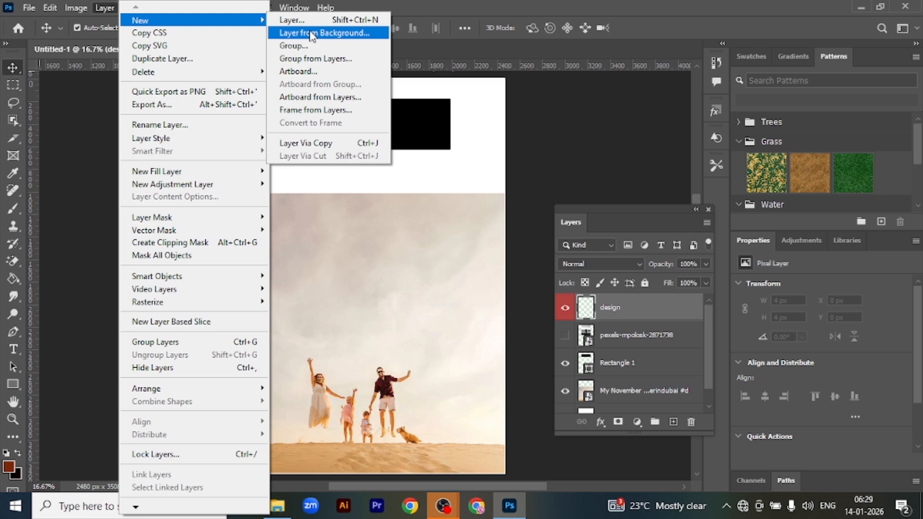
pyautogui.click(708, 321)
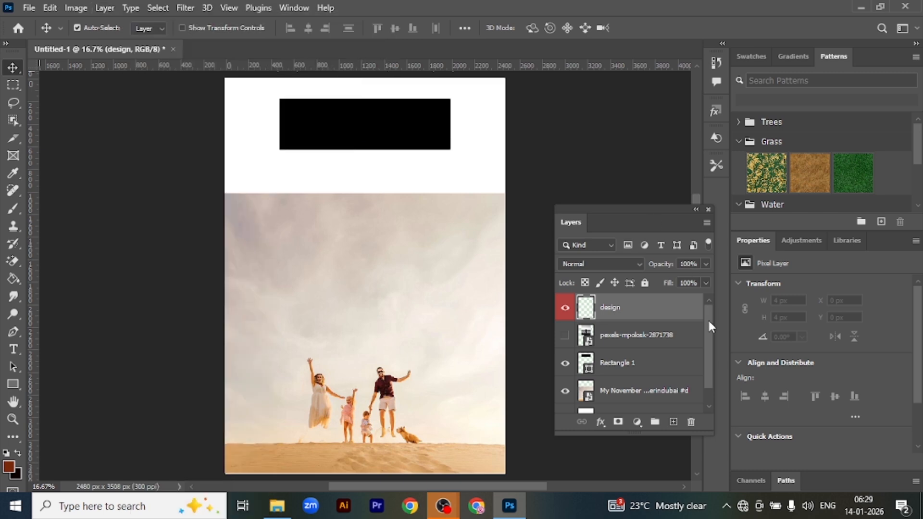
pyautogui.scroll(-1, 707, 400)
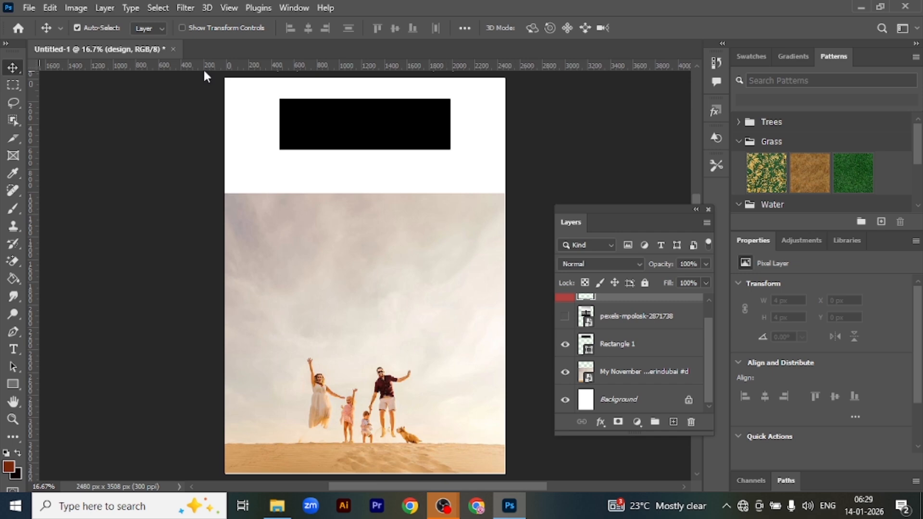
pyautogui.click(103, 8)
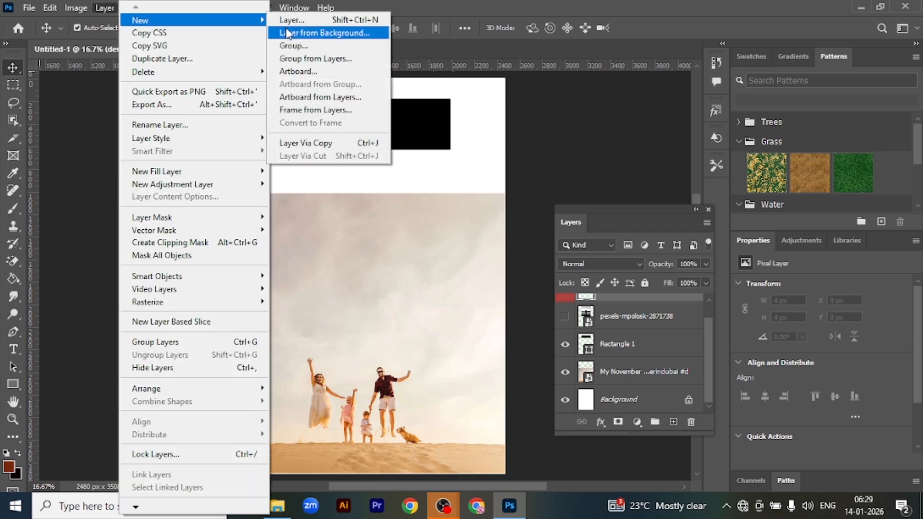
pyautogui.click(311, 33)
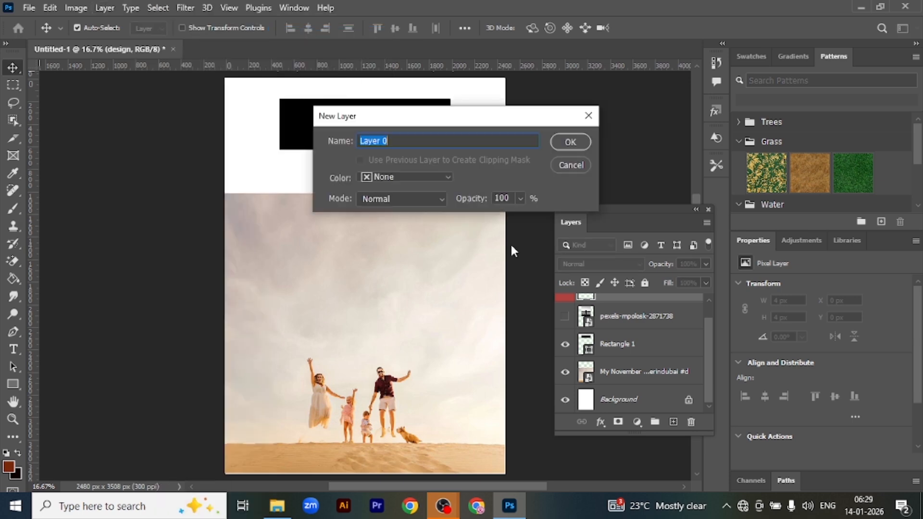
pyautogui.click(418, 142)
pyautogui.press('BackSpace')
pyautogui.press('BackSpace')
pyautogui.press('BackSpace')
pyautogui.press('BackSpace')
pyautogui.press('BackSpace')
pyautogui.press('BackSpace')
pyautogui.press('BackSpace')
pyautogui.write('bg layer')
pyautogui.click(427, 177)
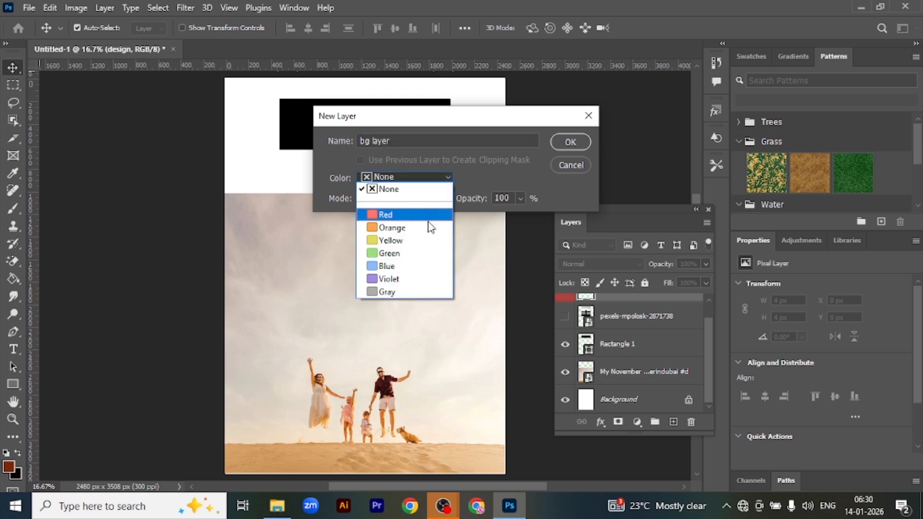
pyautogui.click(429, 228)
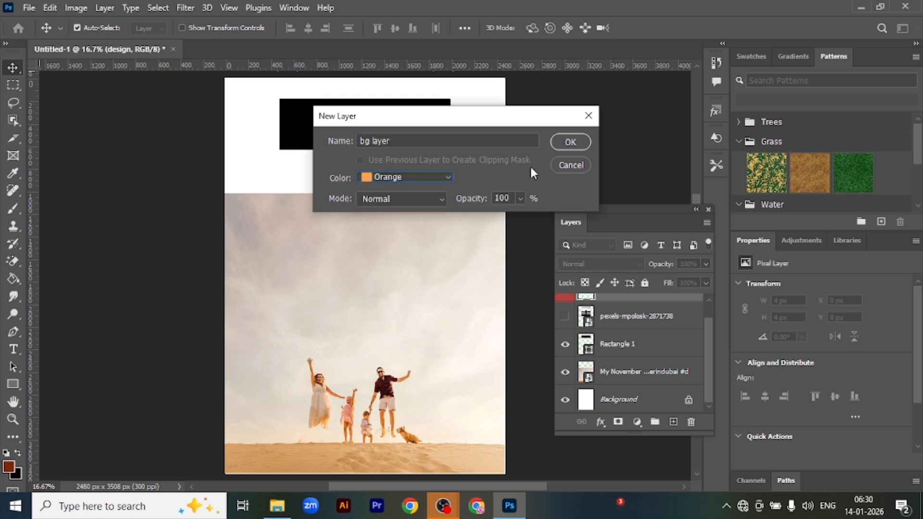
pyautogui.click(578, 142)
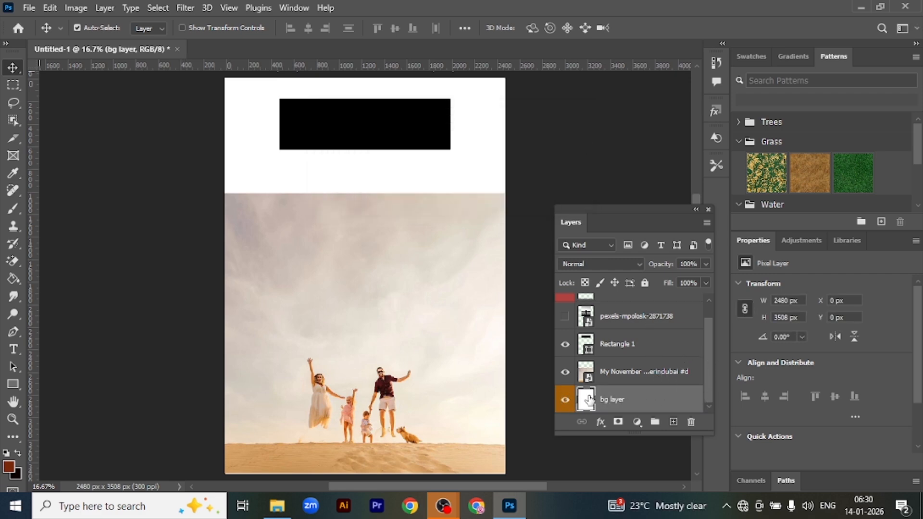
# Try moving bg layer above the Rectangle 1 layer in the stack, and undo the move
pyautogui.moveTo(623, 403); pyautogui.dragTo(626, 336)
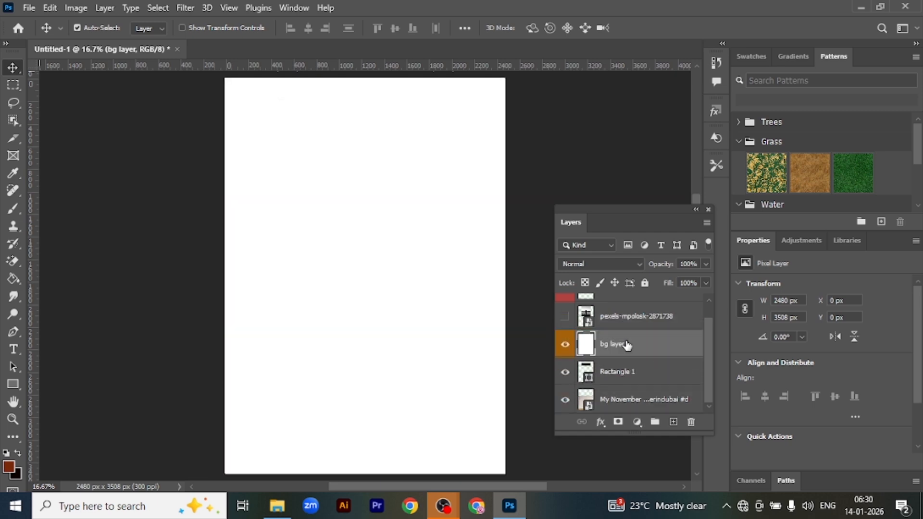
pyautogui.hotkey('ctrl', 'z')
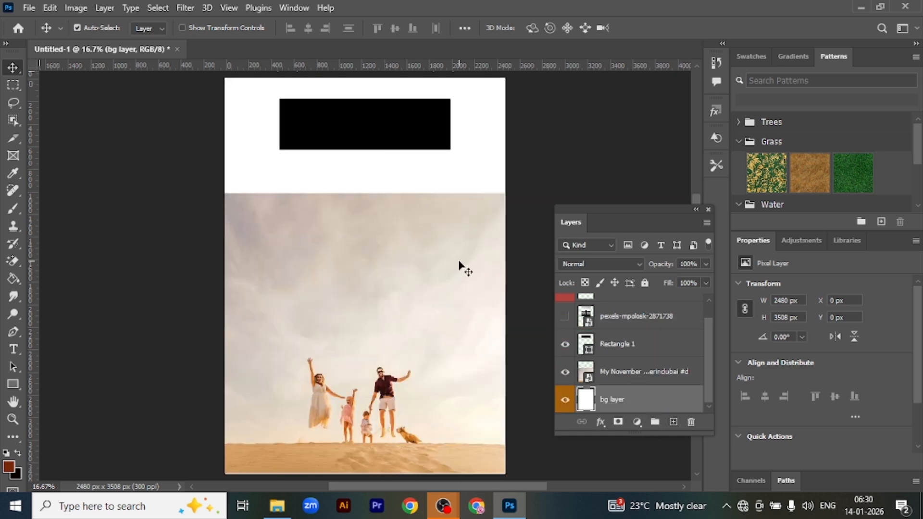
# Create a new empty layer group with the default settings and move it to the top of the layer stack
pyautogui.click(103, 7)
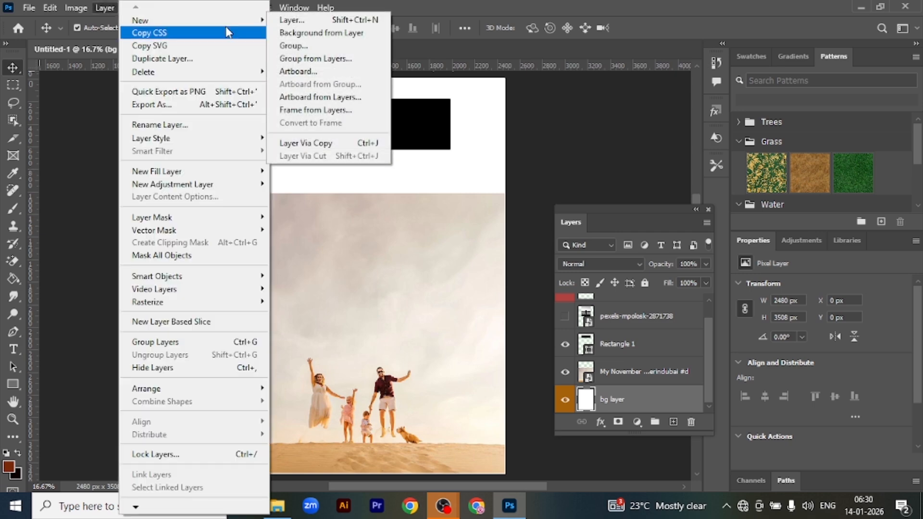
pyautogui.moveTo(240, 20)
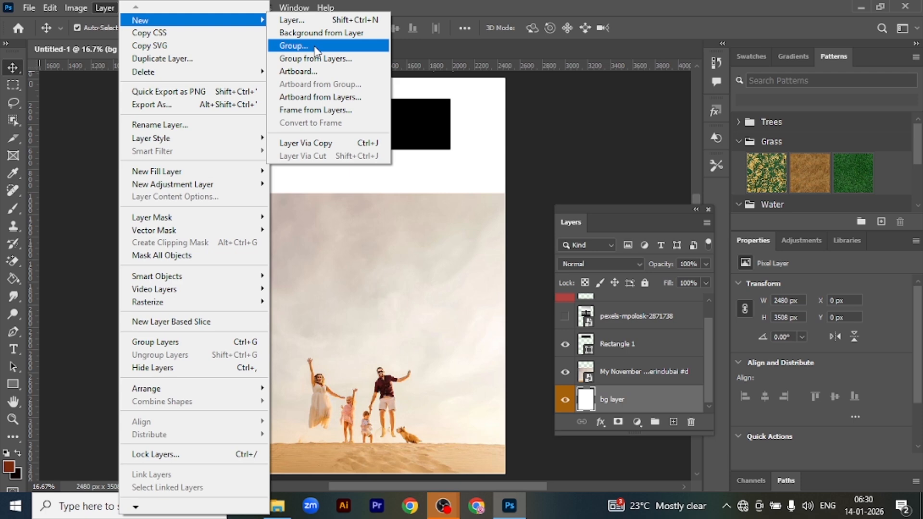
pyautogui.click(293, 46)
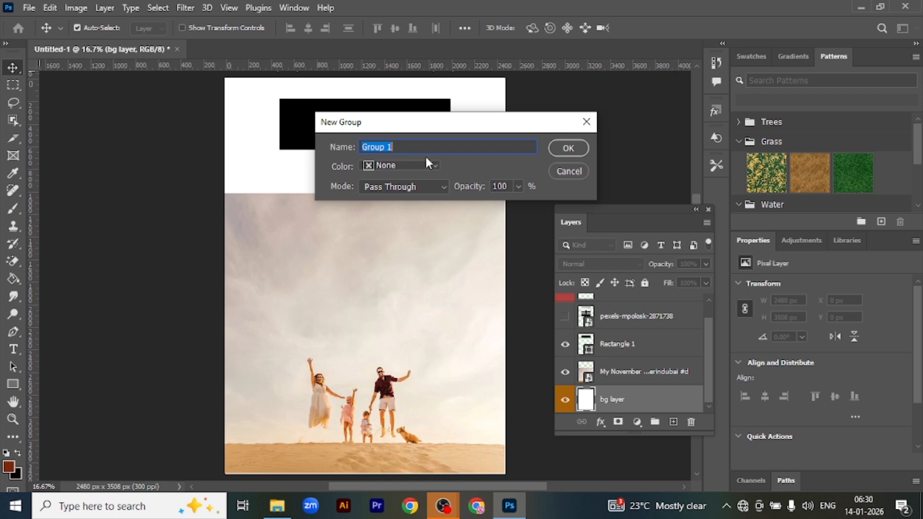
pyautogui.click(569, 148)
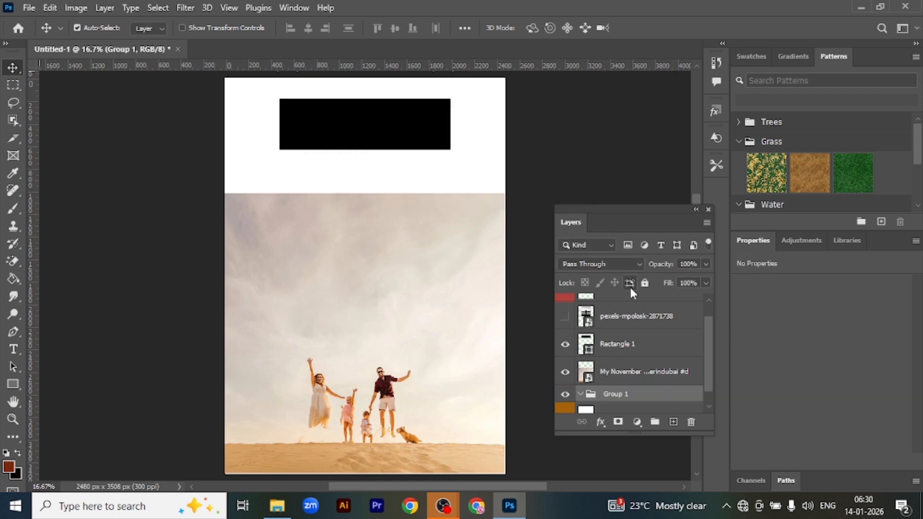
pyautogui.moveTo(662, 404); pyautogui.dragTo(655, 306)
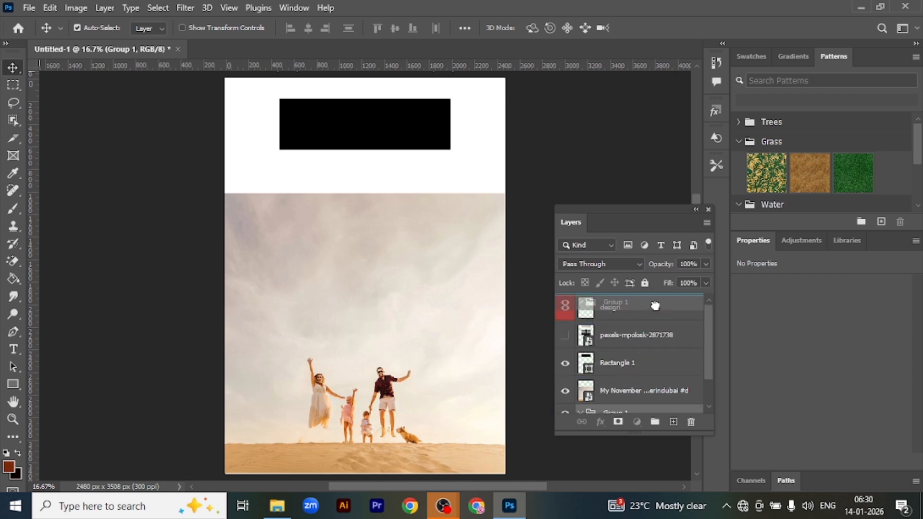
pyautogui.moveTo(655, 305); pyautogui.dragTo(657, 311)
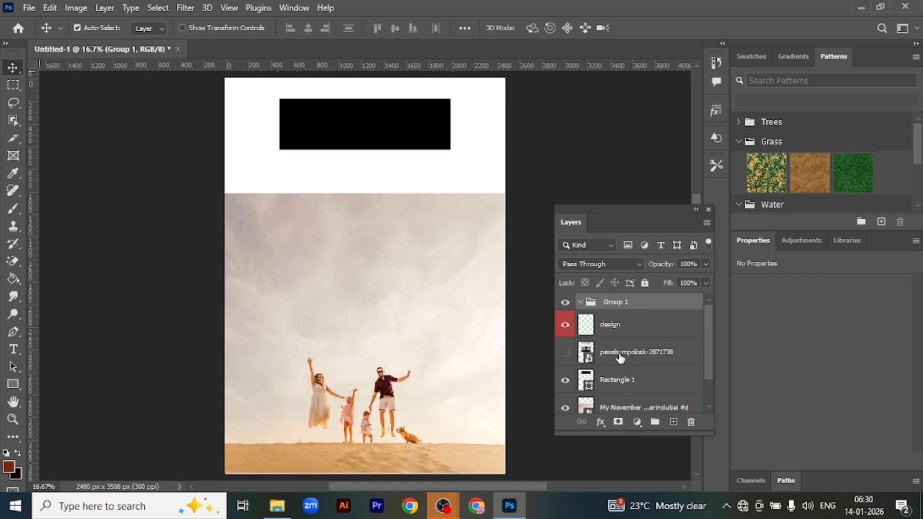
# Show the pexels-mpolosk-2871738 layer and place the design layer inside Group 1
pyautogui.click(565, 352)
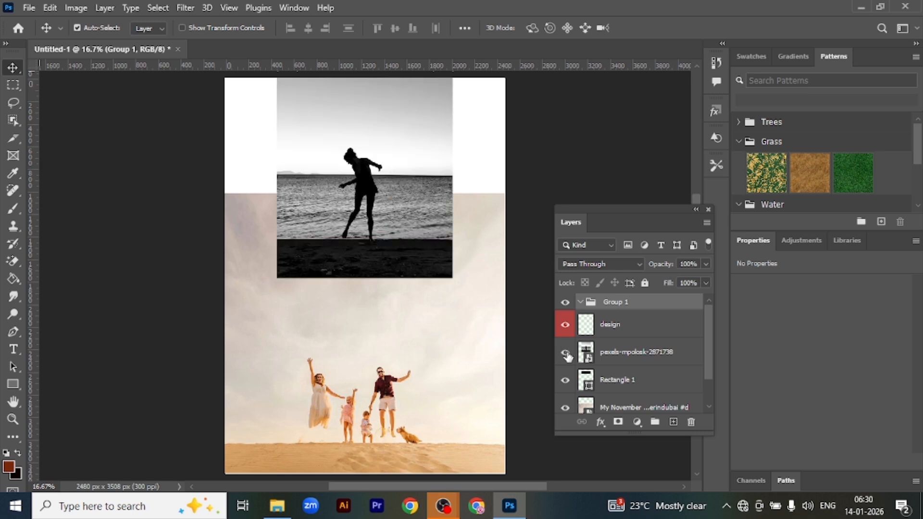
pyautogui.moveTo(616, 330); pyautogui.dragTo(607, 312)
pyautogui.click(606, 312)
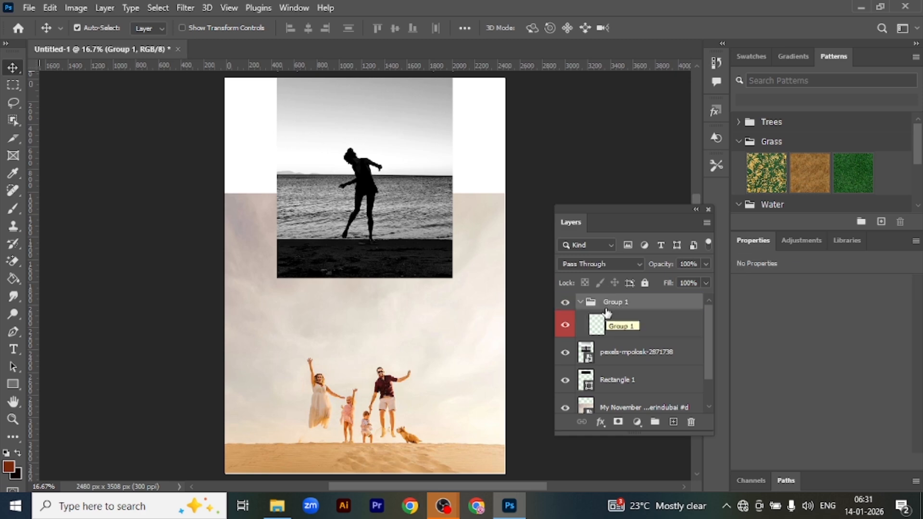
# Undo the recent layer moves and create a new group from the selected Group 1 with the default settings
pyautogui.press('ctrl')
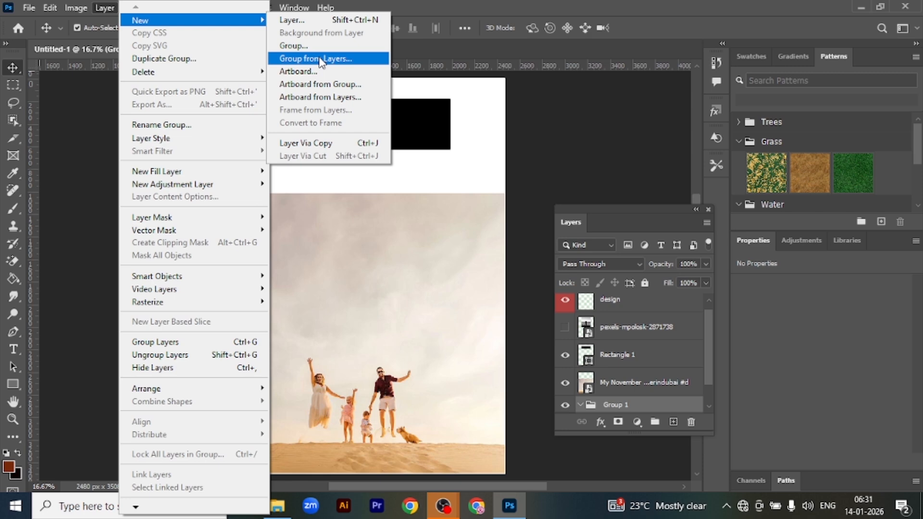
pyautogui.click(321, 60)
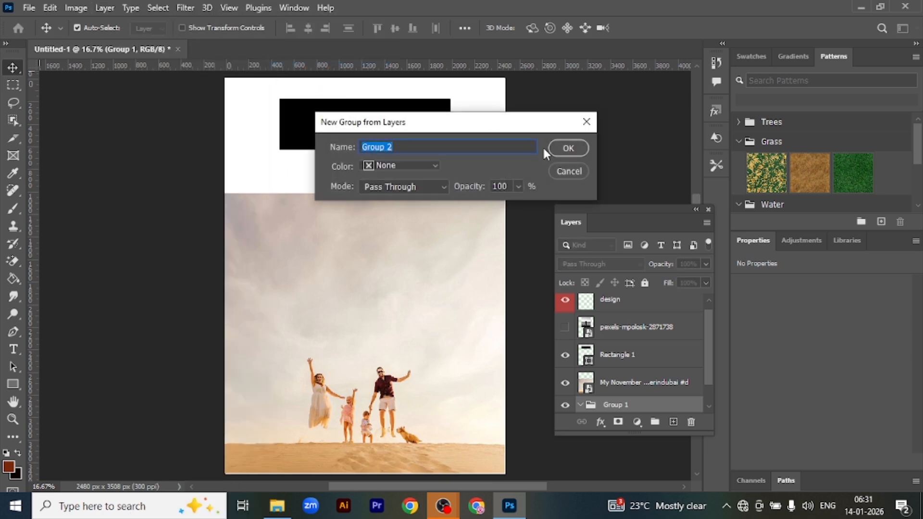
pyautogui.click(566, 145)
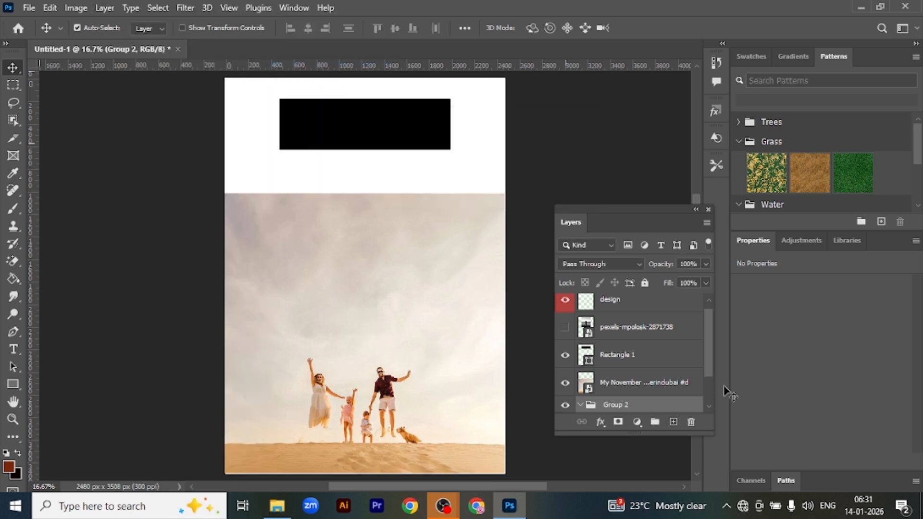
# Convert the Rectangle 1 shape layer to a frame, keeping the name Rectangle 1 and the size 1555 × 490 px
pyautogui.click(104, 8)
pyautogui.moveTo(192, 20)
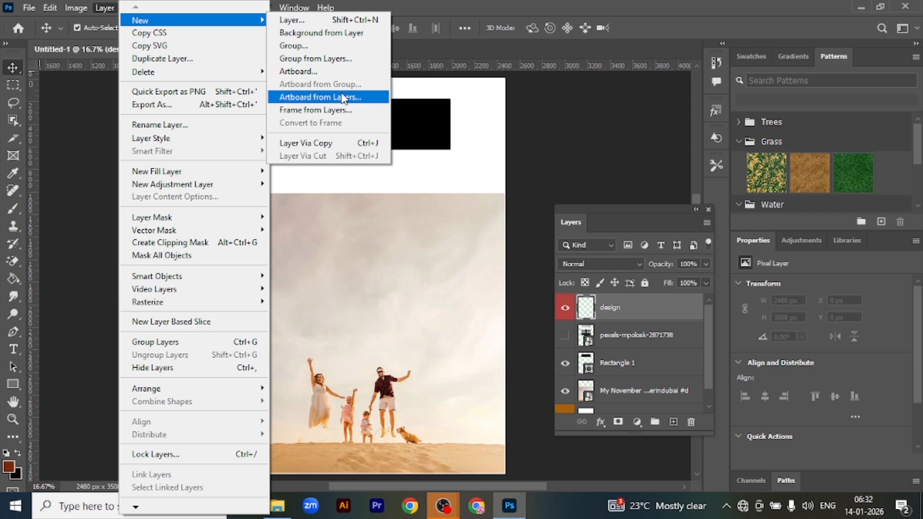
pyautogui.click(630, 368)
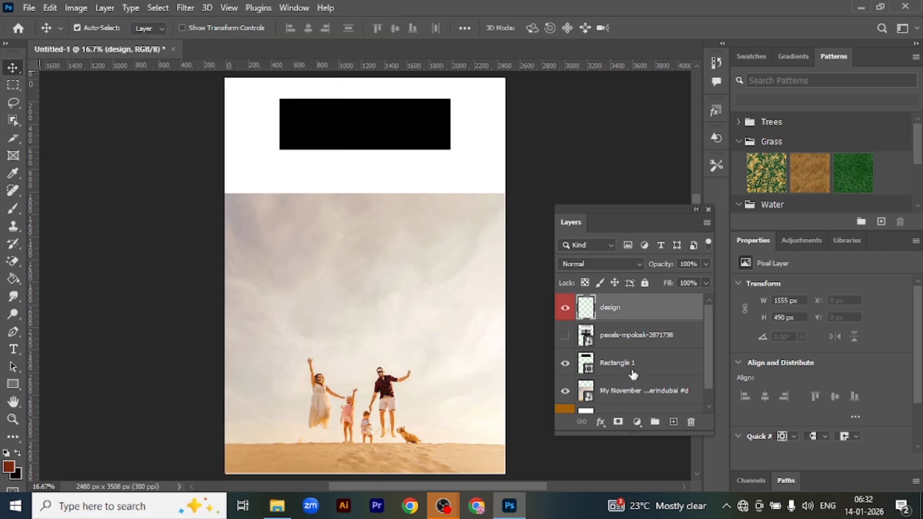
pyautogui.click(630, 368)
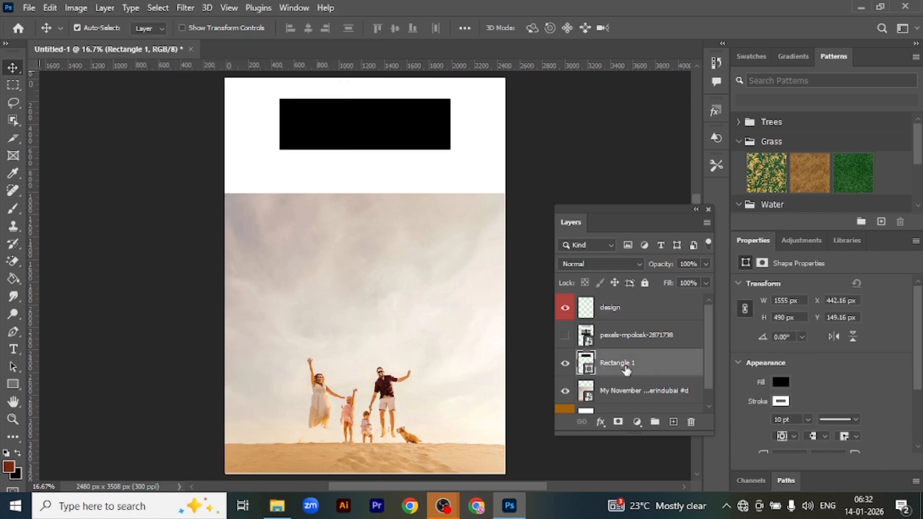
pyautogui.click(104, 8)
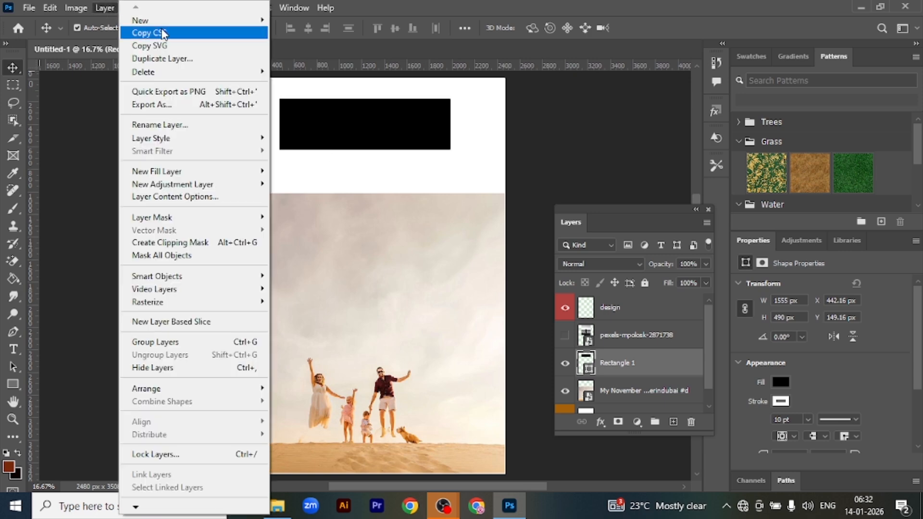
pyautogui.moveTo(264, 26)
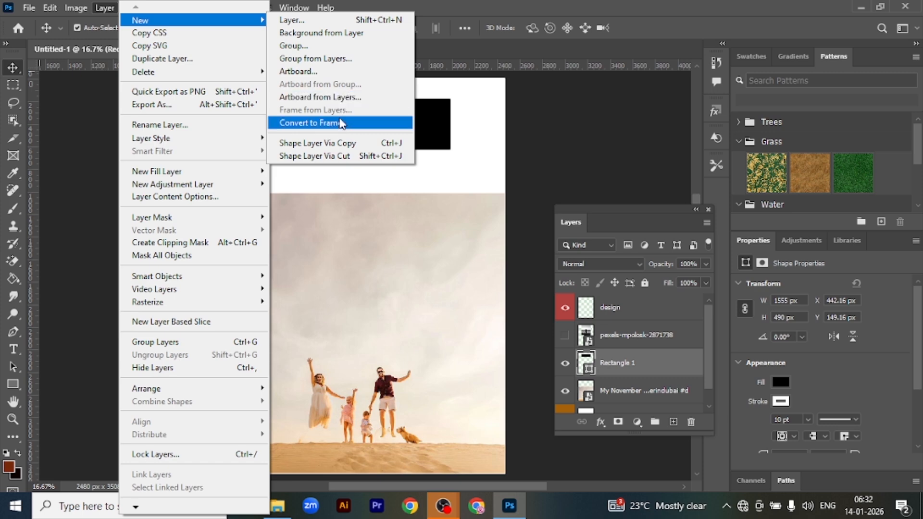
pyautogui.click(342, 125)
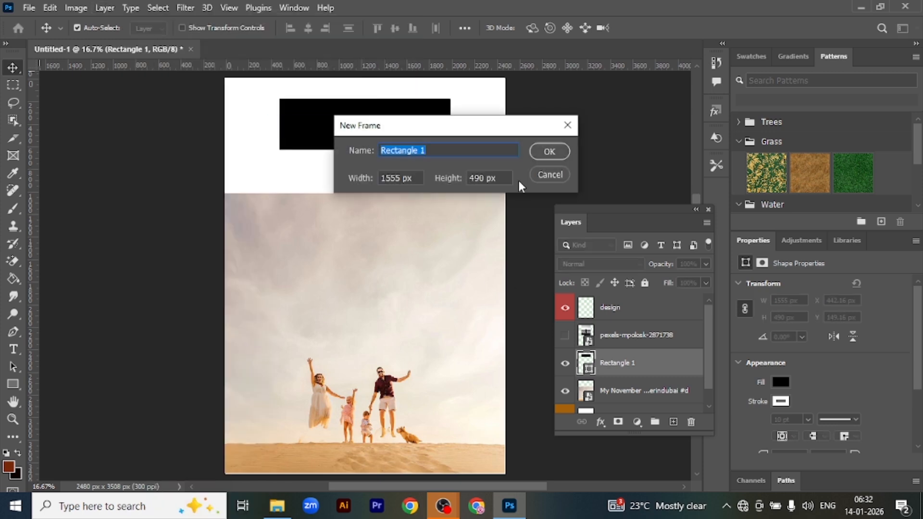
pyautogui.click(544, 154)
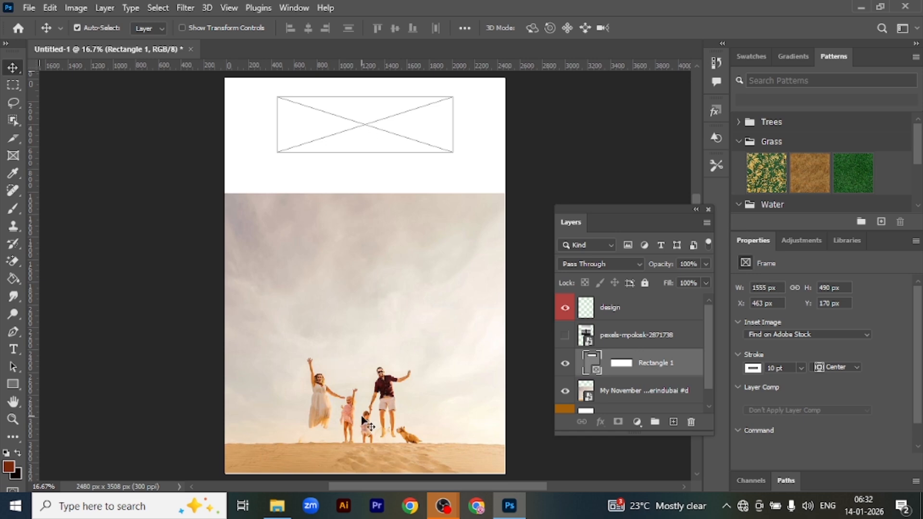
# Place confident-businesswoman.png into the frame and shift the filled frame slightly to the right on the canvas
pyautogui.moveTo(367, 150); pyautogui.dragTo(373, 197)
pyautogui.click(504, 149)
pyautogui.moveTo(365, 126)
pyautogui.mouseDown()
pyautogui.moveTo(343, 127)
pyautogui.moveTo(380, 125)
pyautogui.mouseUp()
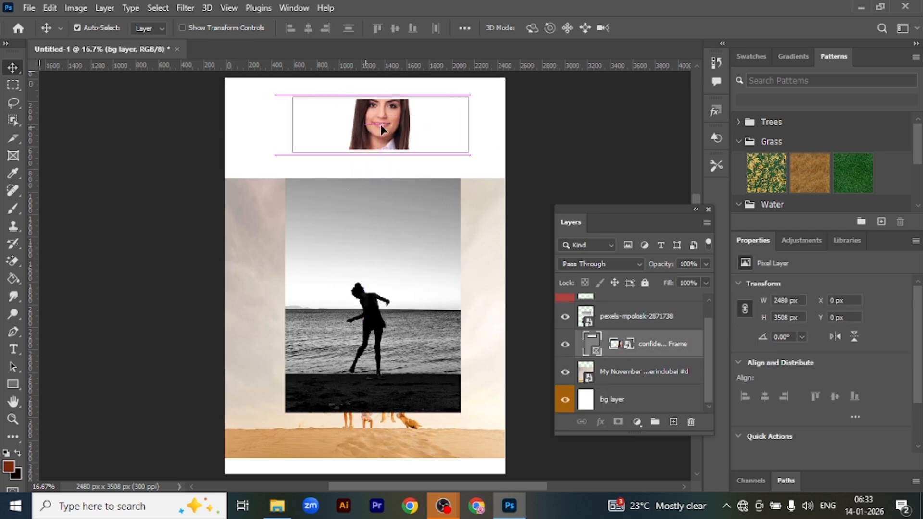
# Undo the layer moves, the image placement, the Rectangle 1 frame conversion and the earlier conversion of the Background layer
pyautogui.hotkey('ctrl', 'z')
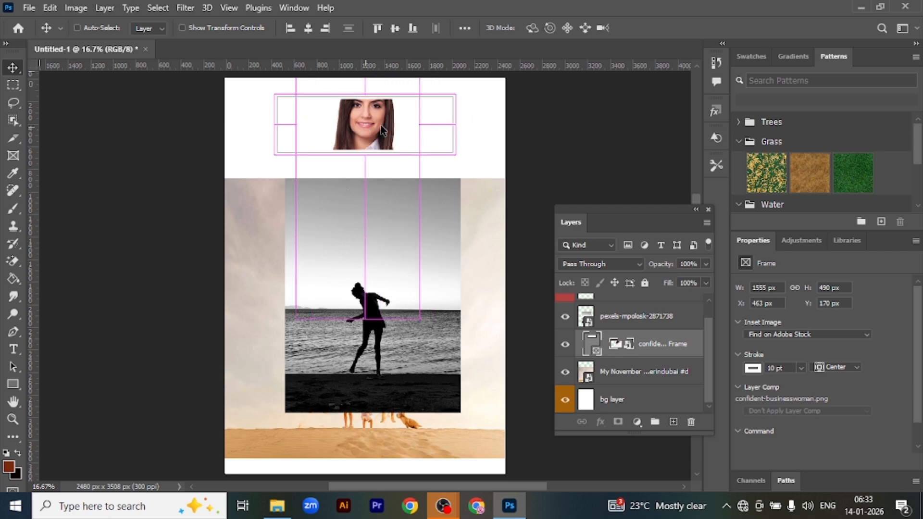
pyautogui.hotkey('ctrl', 'z')
pyautogui.hotkey('ctrl', 'z')
pyautogui.hotkey('ctrl', 'z')
pyautogui.hotkey('ctrl', 'z')
pyautogui.hotkey('ctrl', 'z')
pyautogui.hotkey('ctrl', 'z')
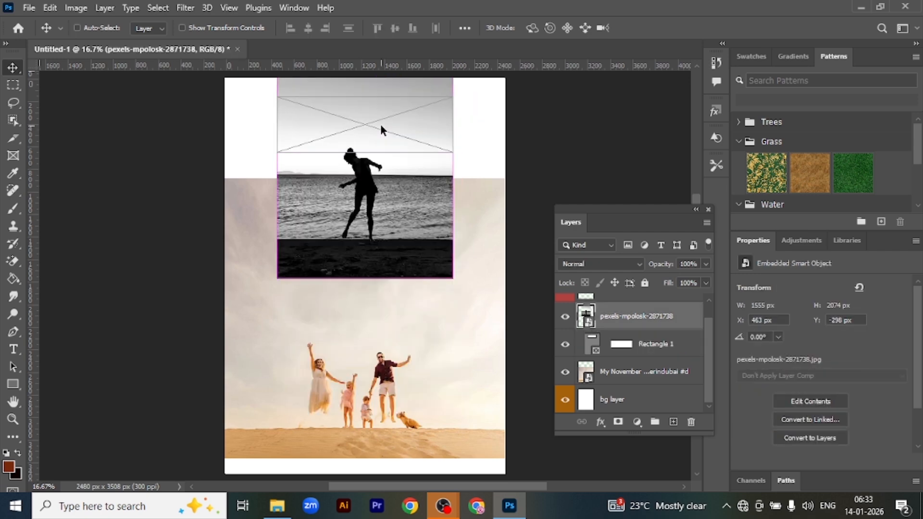
pyautogui.hotkey('ctrl', 'z')
pyautogui.hotkey('ctrl', 'z')
pyautogui.hotkey('ctrl', 'z')
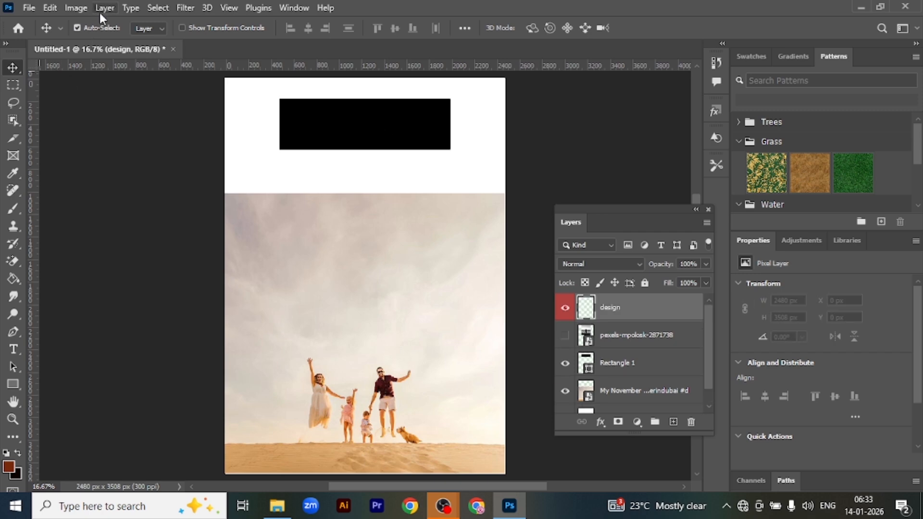
# Duplicate the design layer with Layer Via Copy
pyautogui.click(114, 9)
pyautogui.moveTo(164, 21)
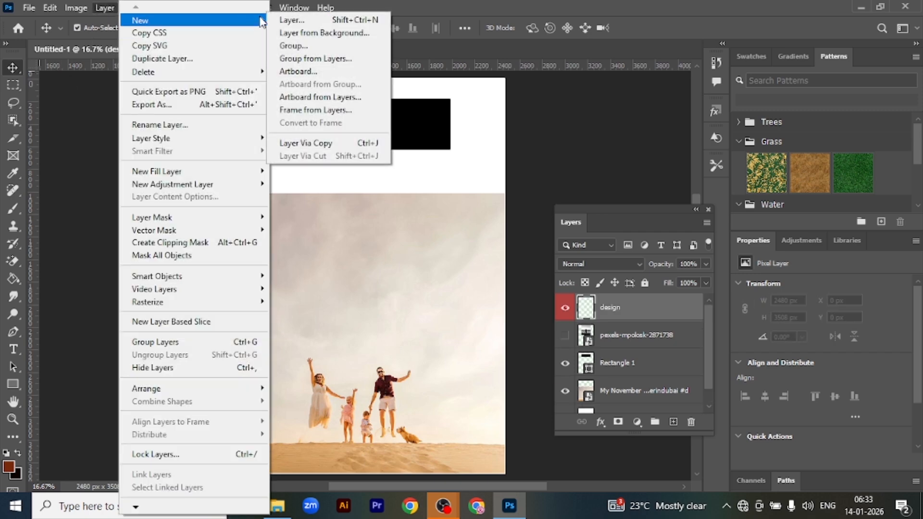
pyautogui.click(362, 148)
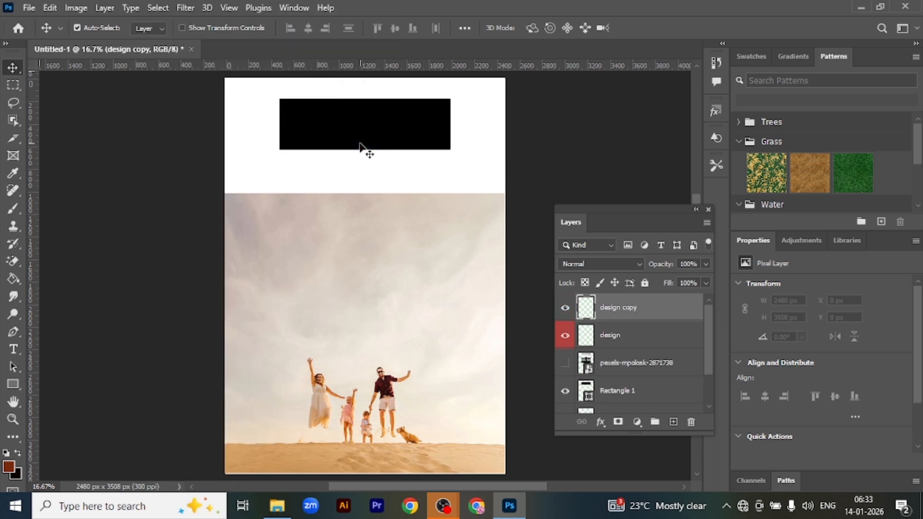
# Duplicate the Rectangle 1 layer as Rectangle 1 copy in Untitled-1 and move the copy directly below the original, to about Y 688 px
pyautogui.click(131, 8)
pyautogui.moveTo(110, 10)
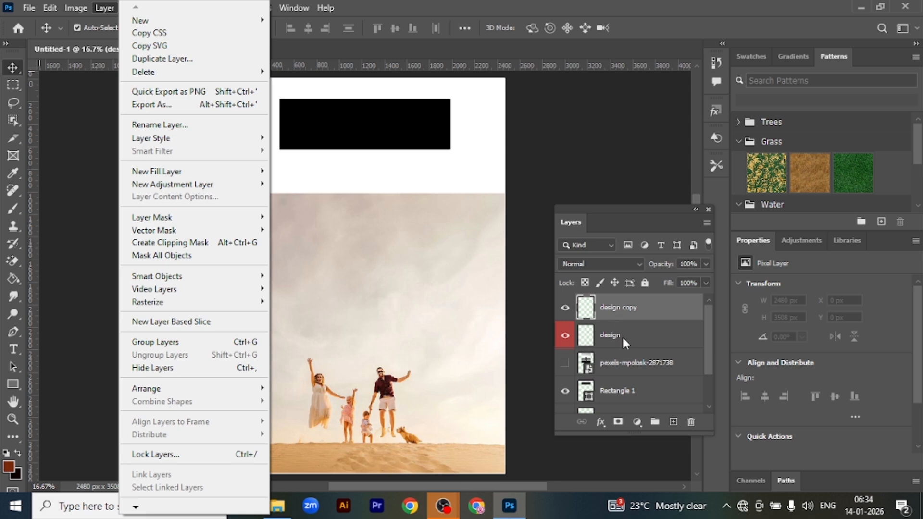
pyautogui.click(642, 394)
pyautogui.click(642, 394)
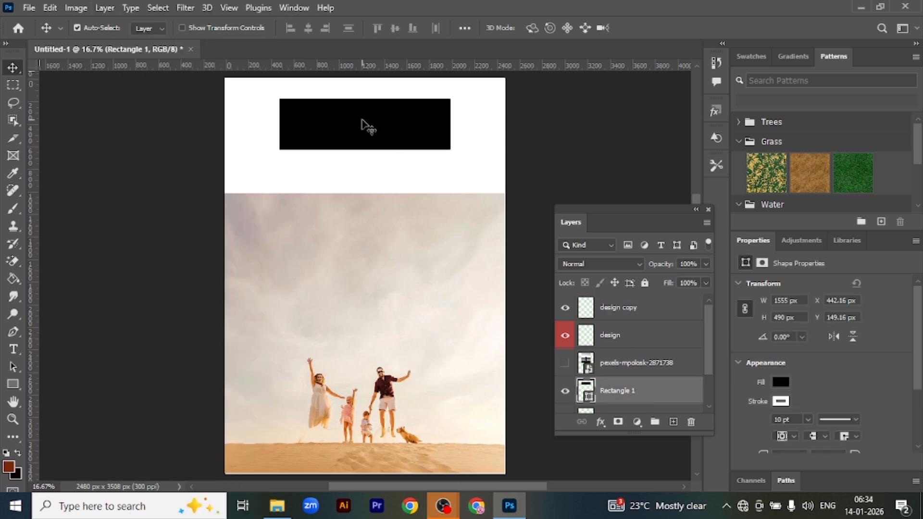
pyautogui.click(106, 9)
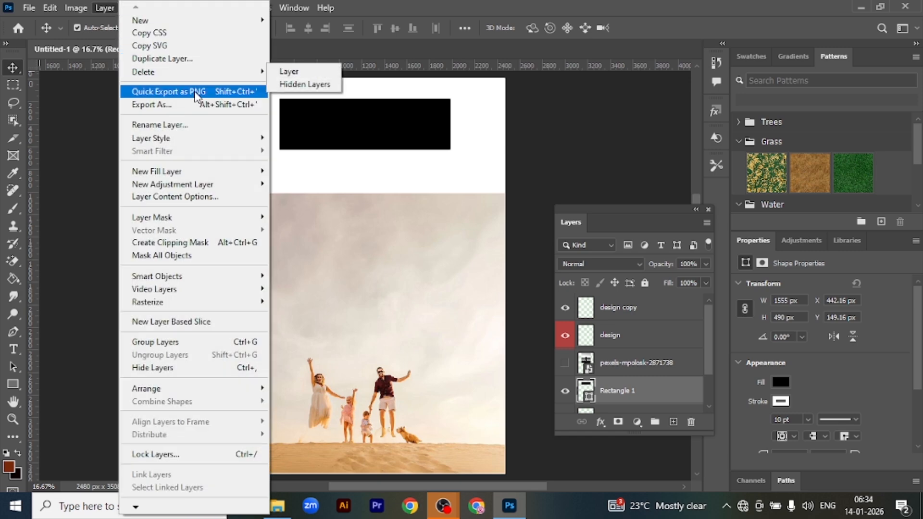
pyautogui.click(198, 60)
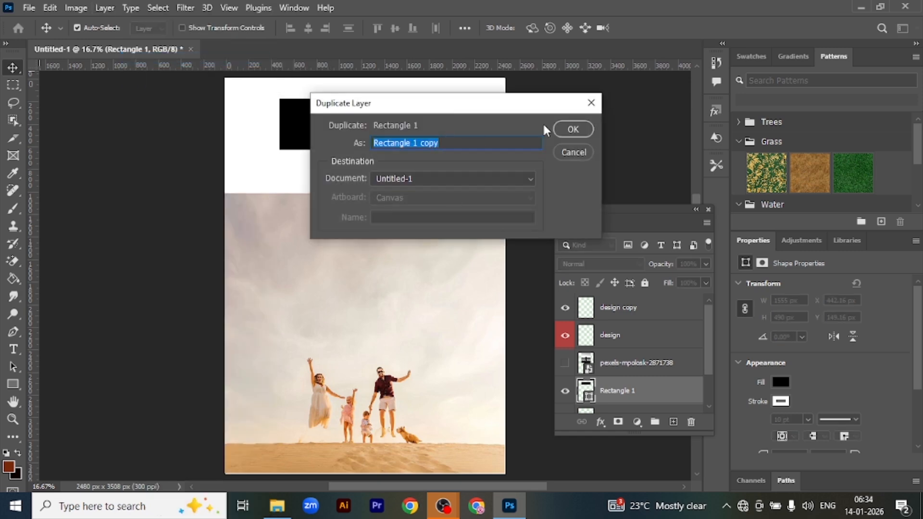
pyautogui.click(580, 129)
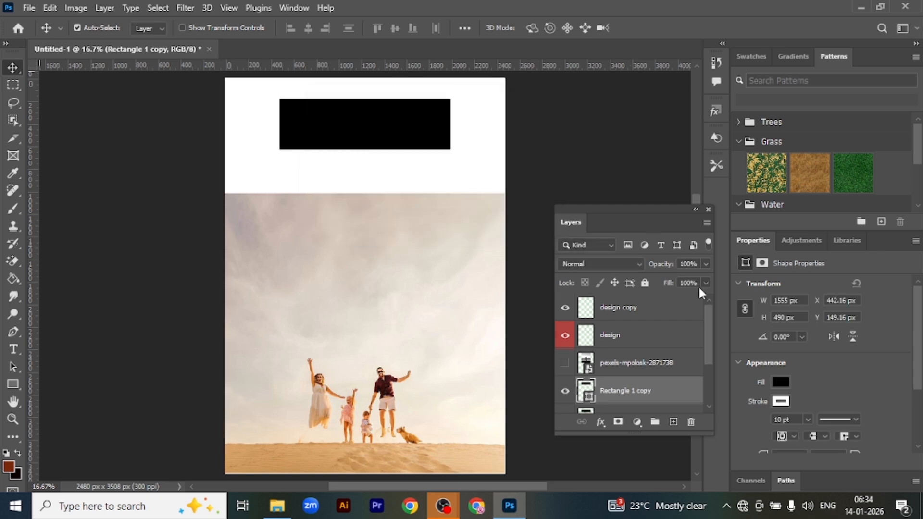
pyautogui.moveTo(708, 325); pyautogui.dragTo(714, 345)
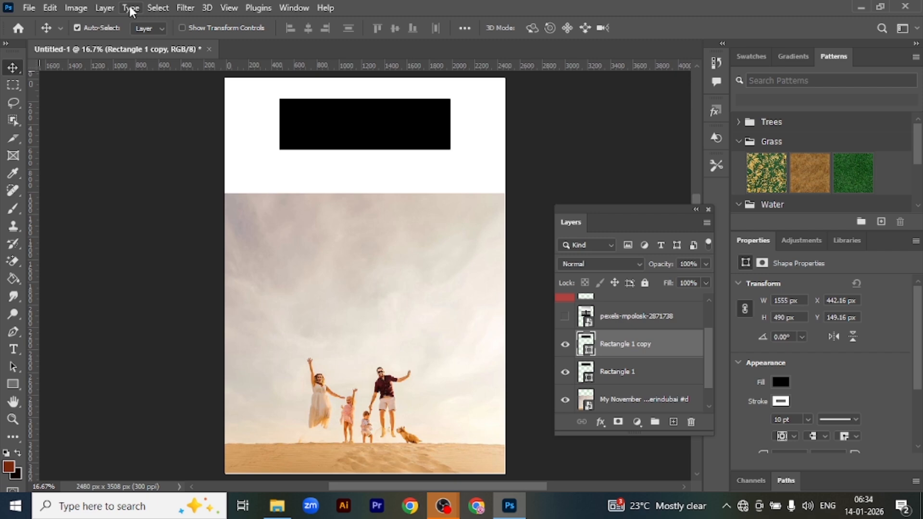
pyautogui.moveTo(355, 124); pyautogui.dragTo(354, 185)
# Delete the Rectangle 1 copy layer from the document
pyautogui.click(104, 8)
pyautogui.moveTo(186, 77)
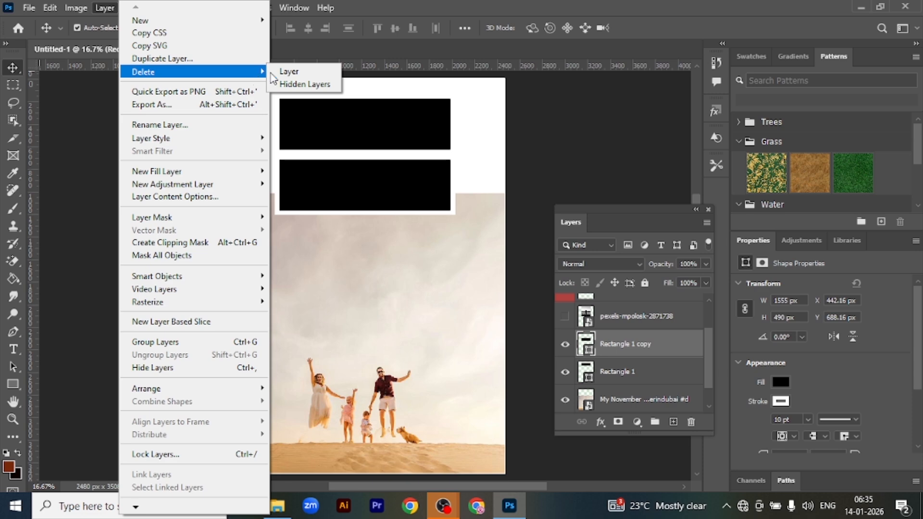
pyautogui.click(287, 72)
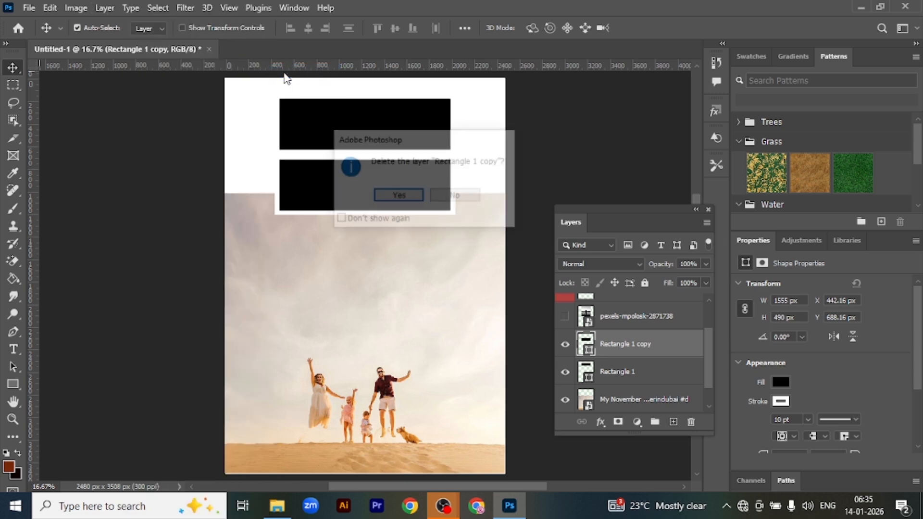
pyautogui.click(402, 196)
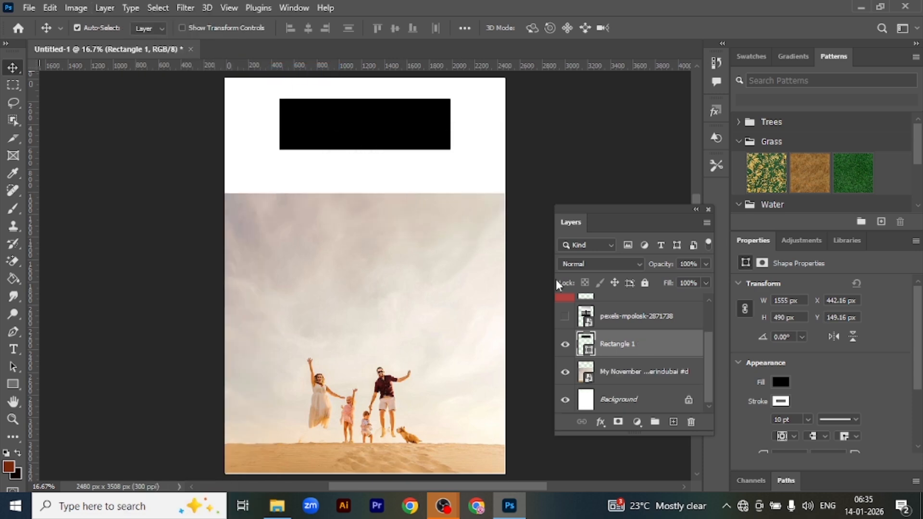
# Run Quick Export as PNG on the Rectangle 1 layer
pyautogui.click(103, 8)
pyautogui.moveTo(151, 72)
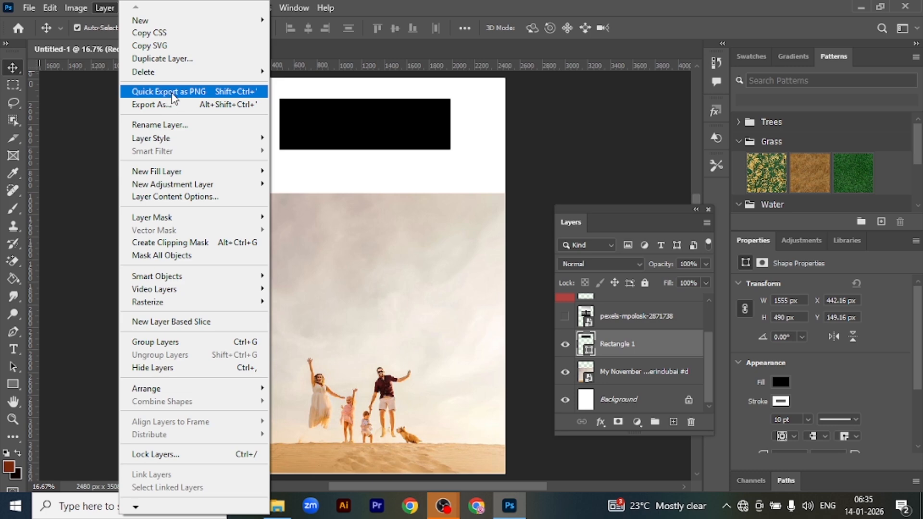
pyautogui.click(169, 92)
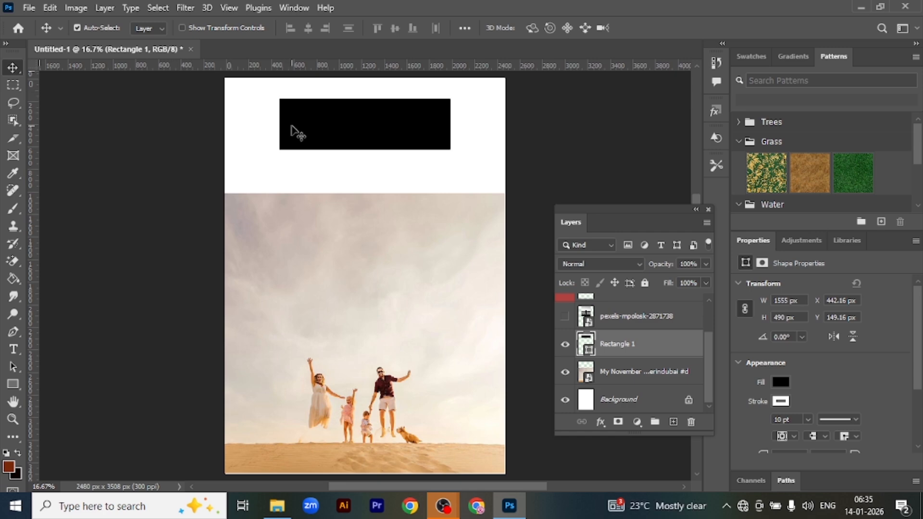
# Review the Export As format and image size settings for the Rectangle 1 layer and close them without exporting
pyautogui.click(103, 8)
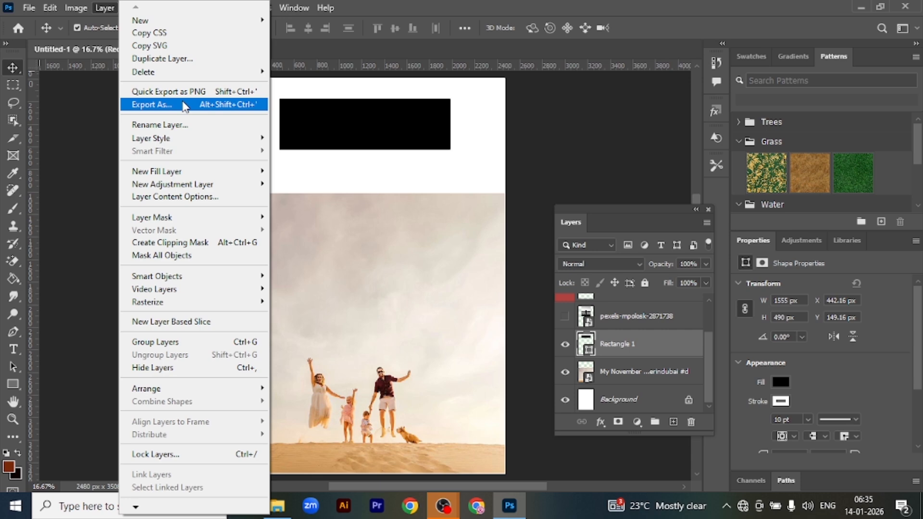
pyautogui.click(184, 106)
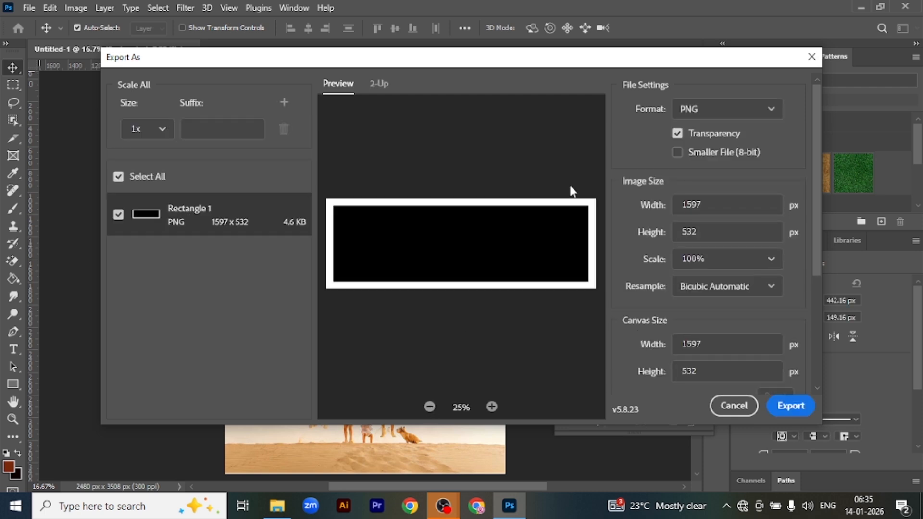
pyautogui.click(811, 58)
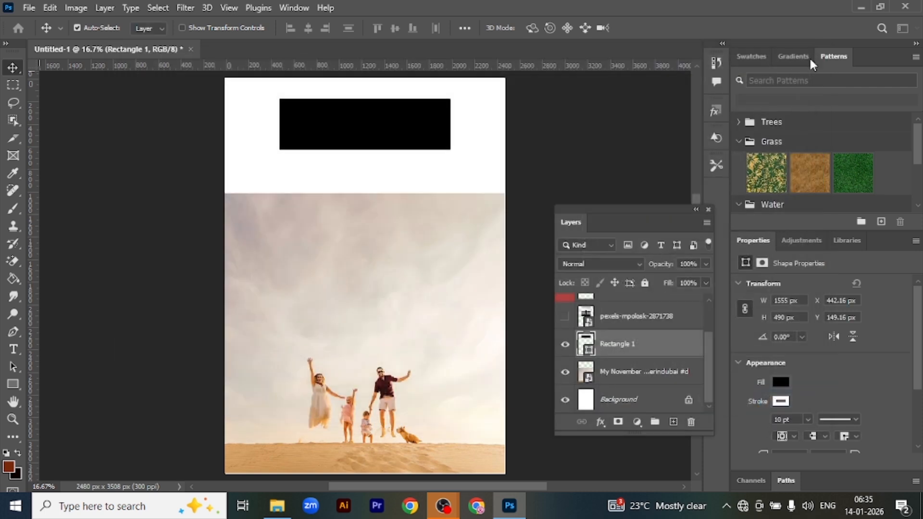
# Rename the Rectangle 1 layer to rec
pyautogui.click(105, 8)
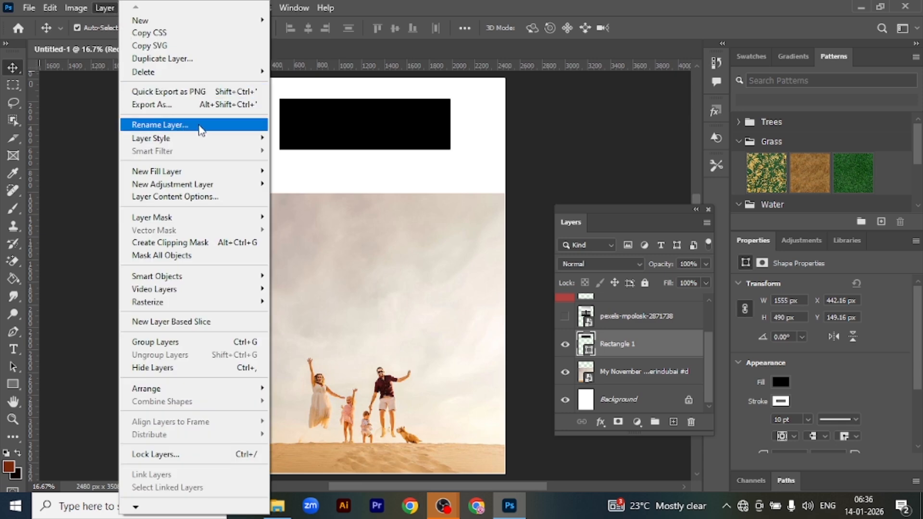
pyautogui.click(199, 127)
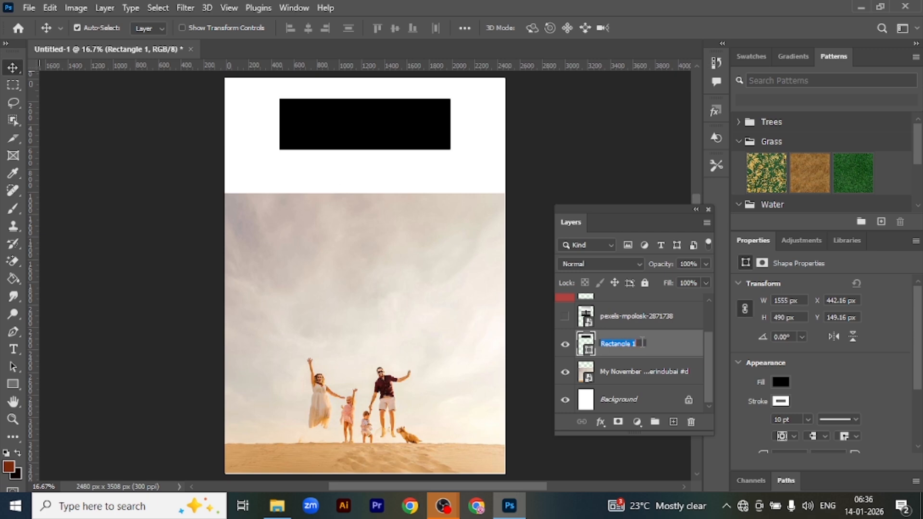
pyautogui.write('rec')
pyautogui.press('Return')
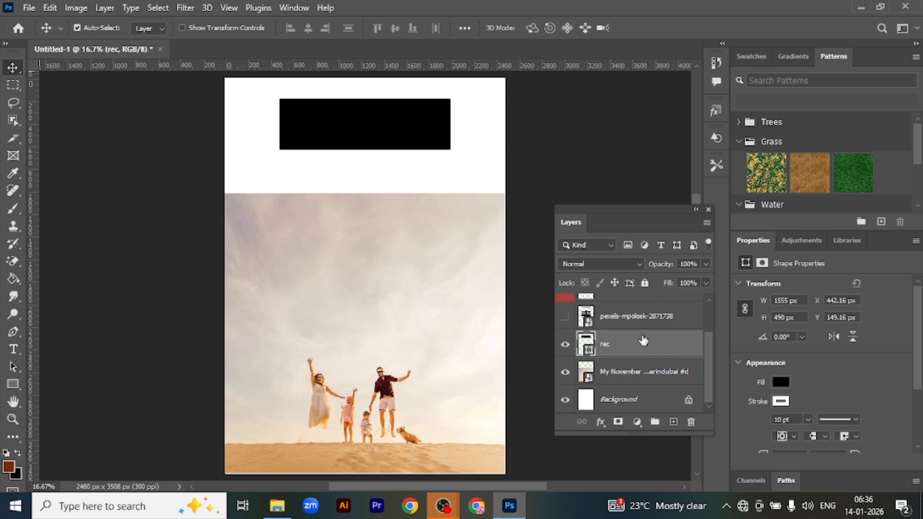
# Examine the Layer Style effects available for the pexels-mpolosk-2871738 layer, and select the rec layer
pyautogui.doubleClick(640, 315)
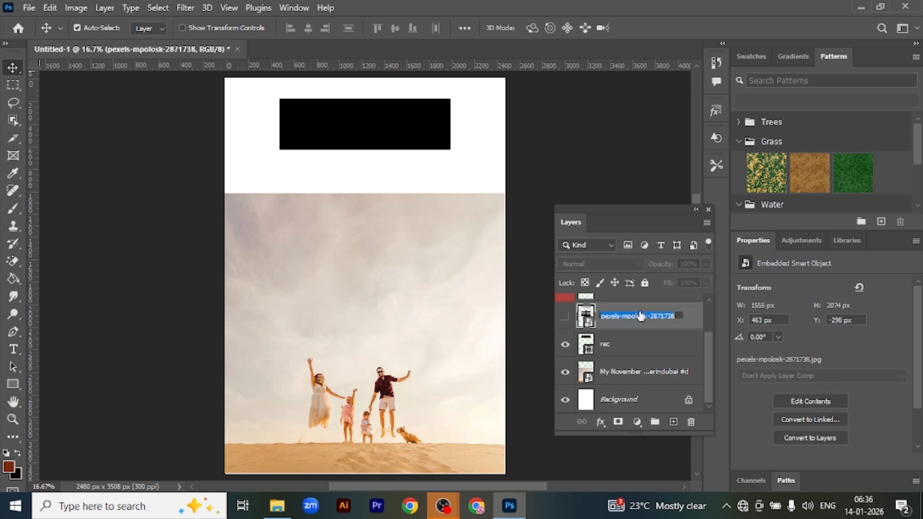
pyautogui.click(111, 10)
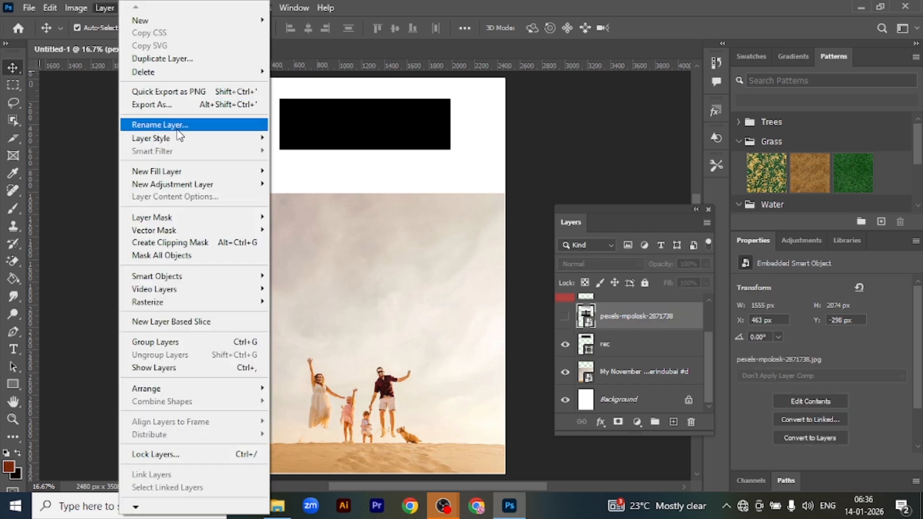
pyautogui.moveTo(187, 140)
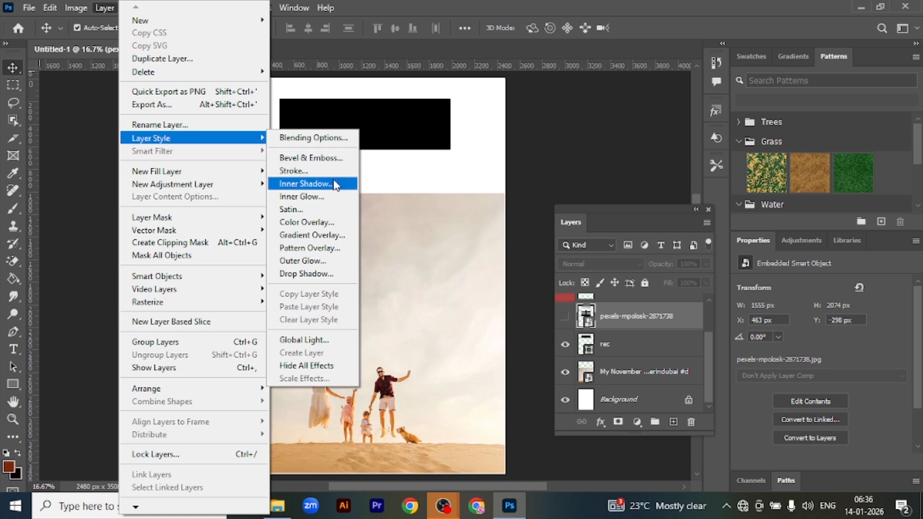
pyautogui.click(390, 150)
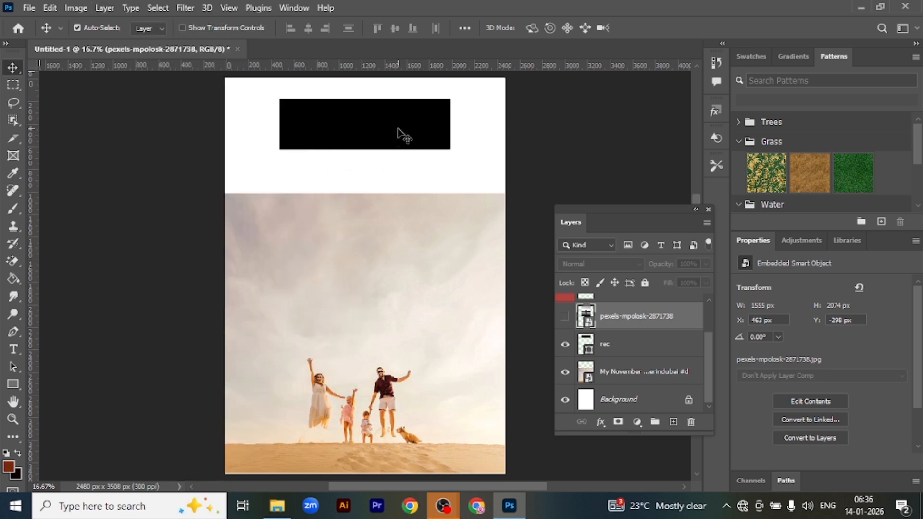
pyautogui.click(398, 130)
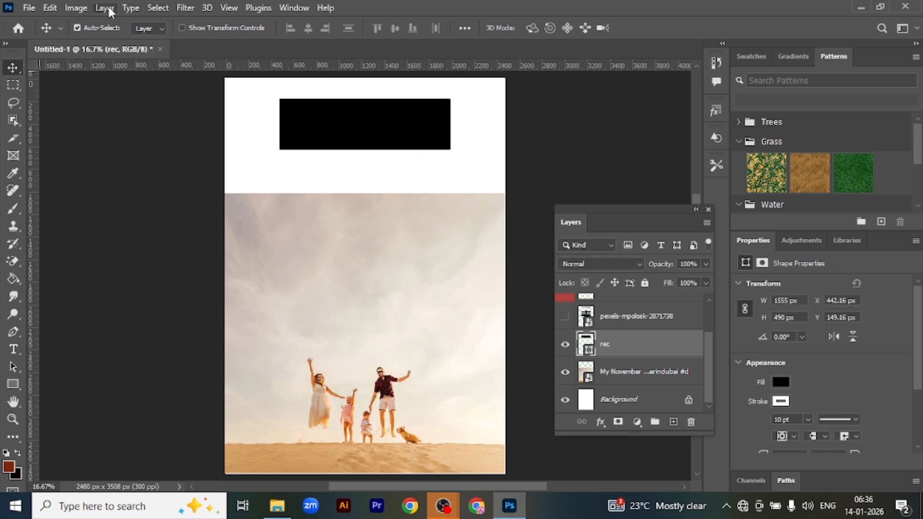
# Try a red outside stroke of 68 px on the rec layer through Layer Style
pyautogui.click(107, 8)
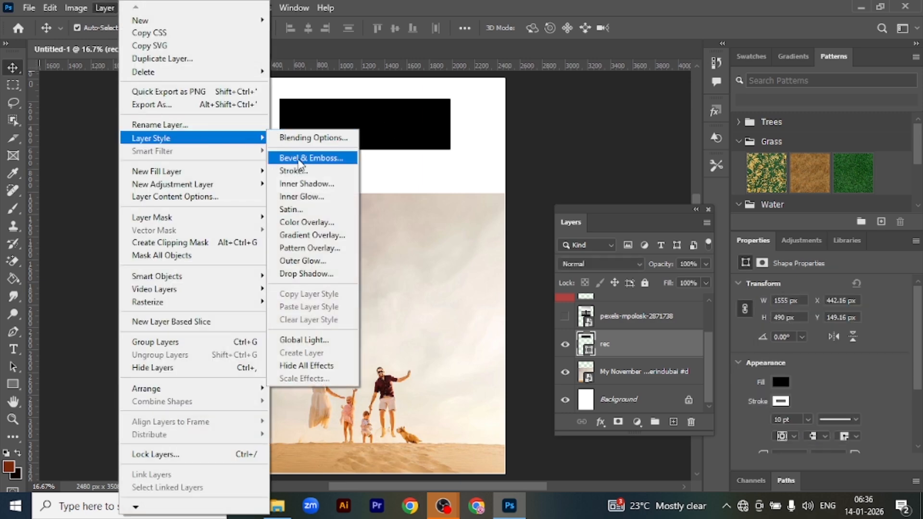
pyautogui.click(306, 172)
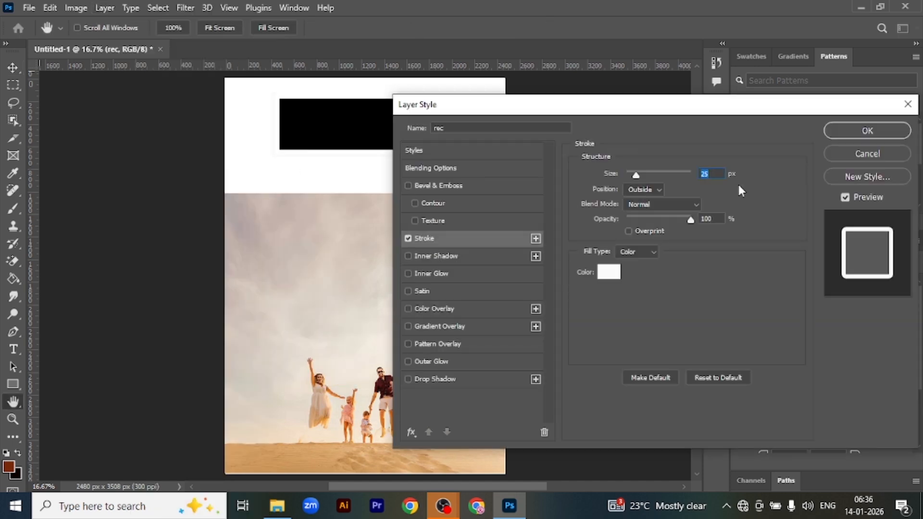
pyautogui.click(608, 272)
pyautogui.moveTo(604, 266); pyautogui.dragTo(563, 386)
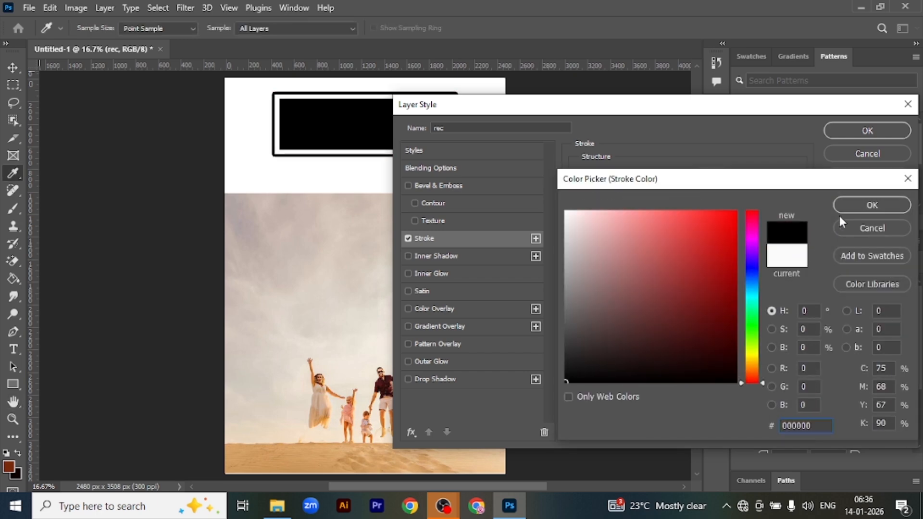
pyautogui.click(854, 207)
pyautogui.click(648, 178)
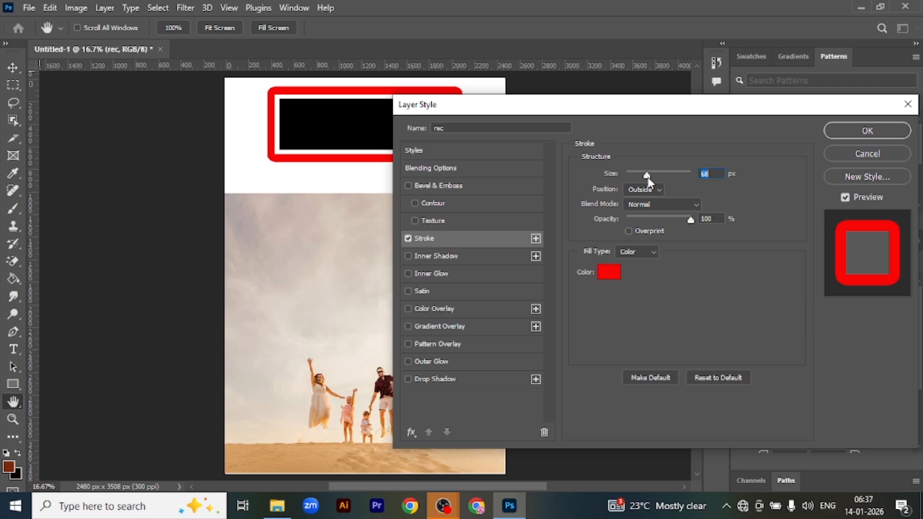
# Try a drop shadow with 56% spread on the rec layer, and discard all the layer style changes
pyautogui.click(452, 381)
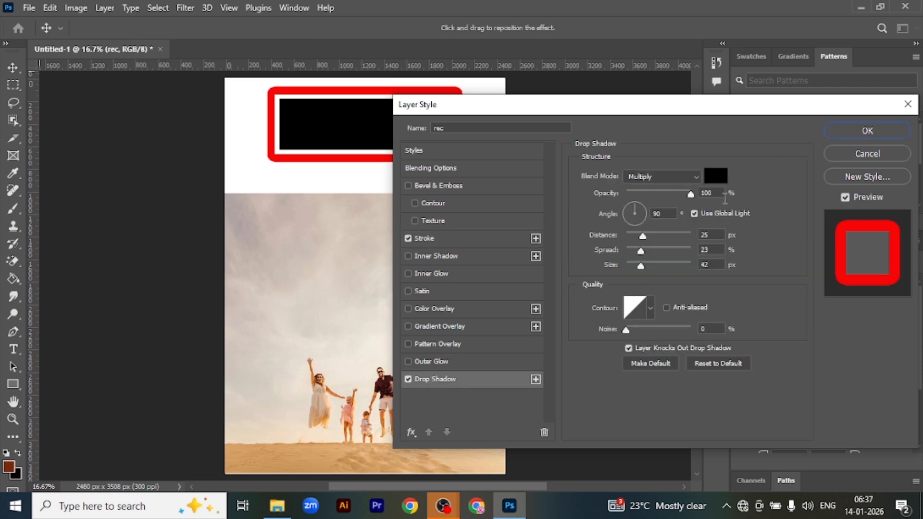
pyautogui.moveTo(639, 252); pyautogui.dragTo(661, 252)
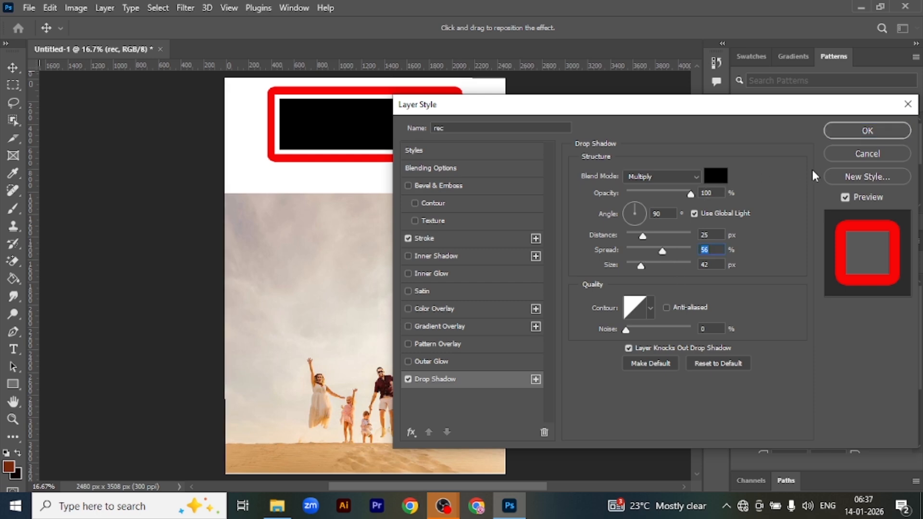
pyautogui.click(855, 153)
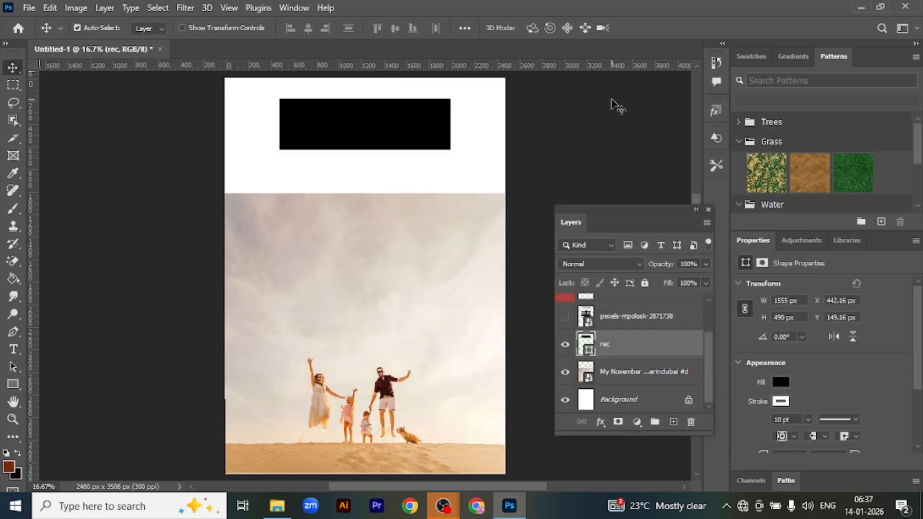
# Undo the renaming of the rec layer
pyautogui.hotkey('ctrl', 'z')
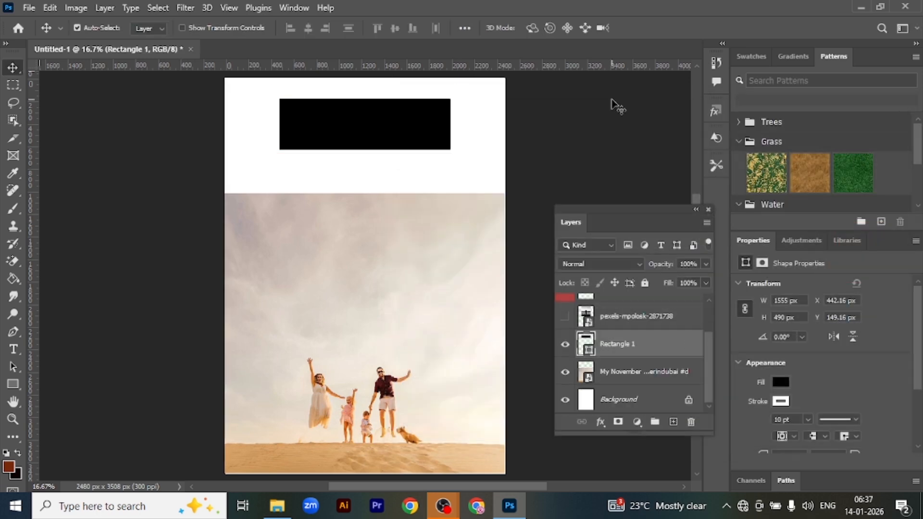
# Create a solid color fill layer in brown 78290a directly above the family photo layer, keeping the default layer options
pyautogui.click(105, 9)
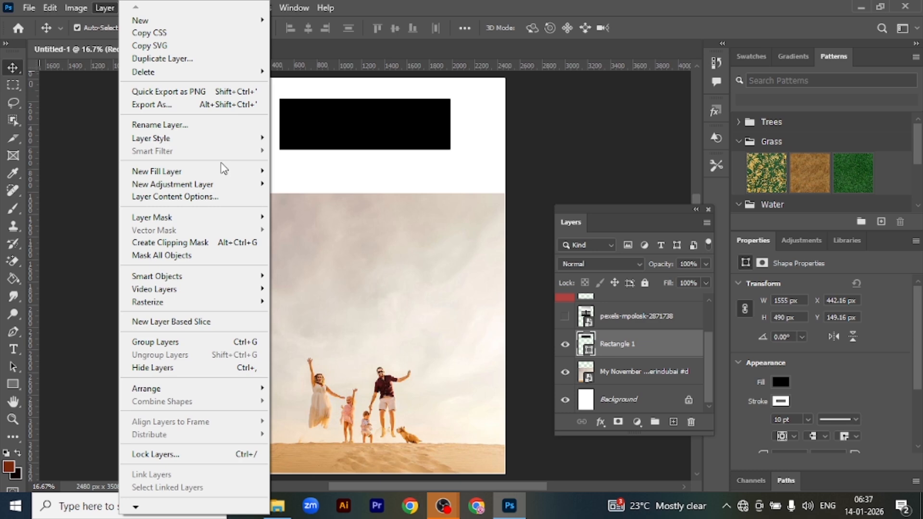
pyautogui.moveTo(249, 140)
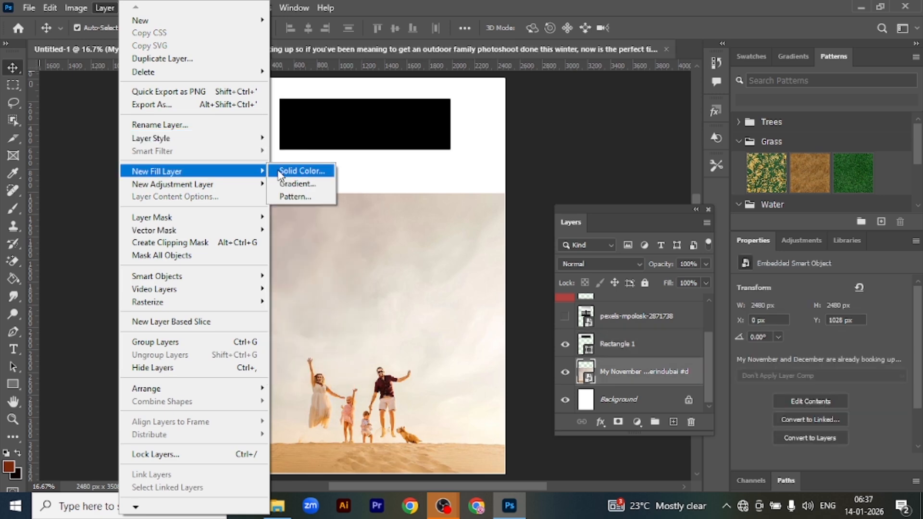
pyautogui.click(283, 172)
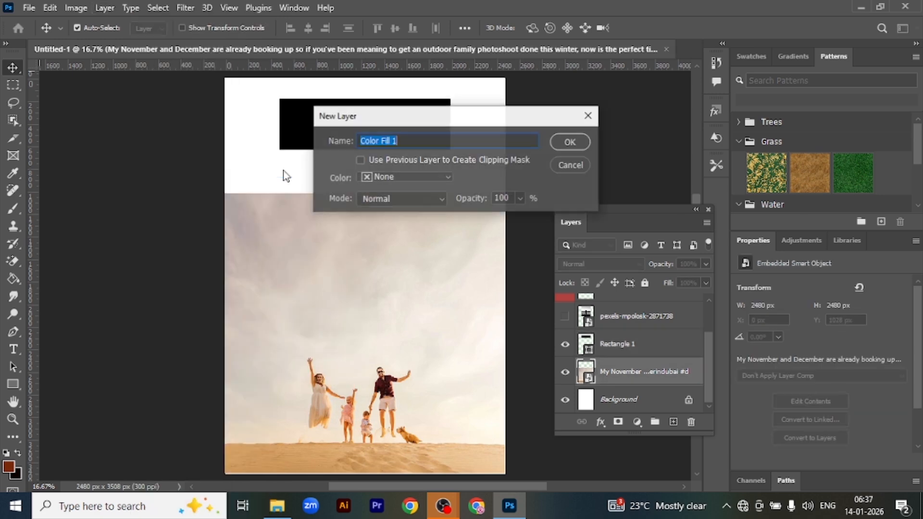
pyautogui.click(579, 142)
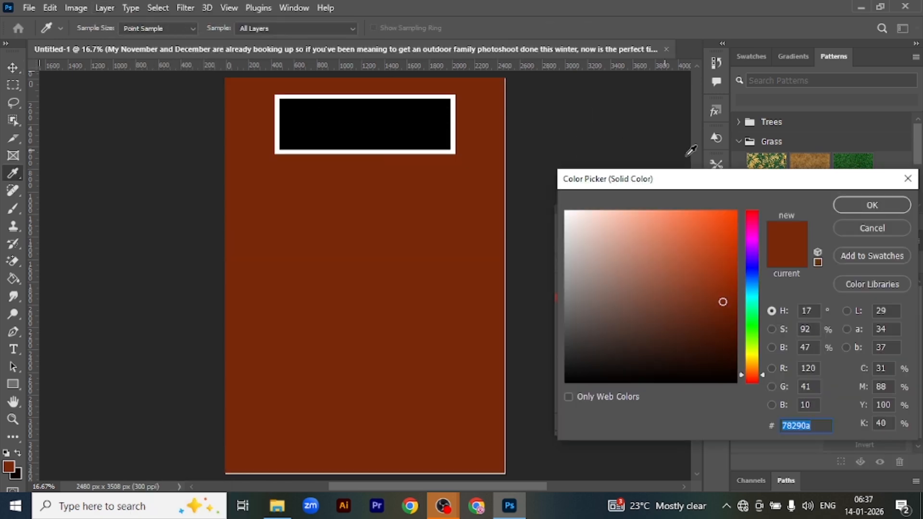
pyautogui.click(874, 206)
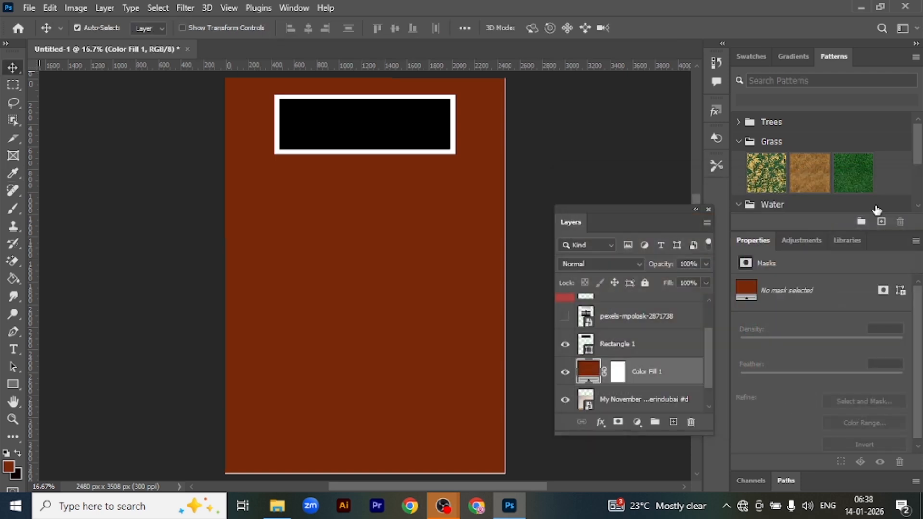
# Move the Color Fill 1 layer above all other layers and set its blend mode to Saturation
pyautogui.moveTo(711, 356); pyautogui.dragTo(710, 370)
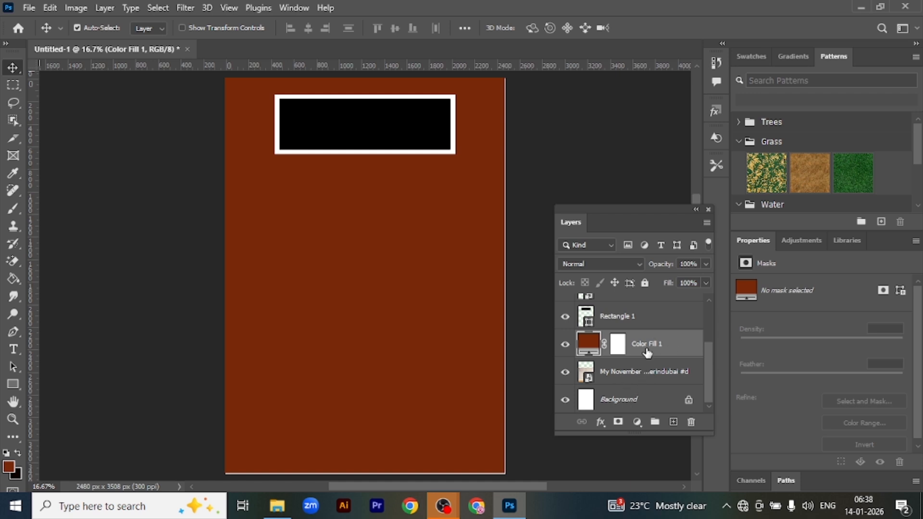
pyautogui.moveTo(652, 344); pyautogui.dragTo(645, 303)
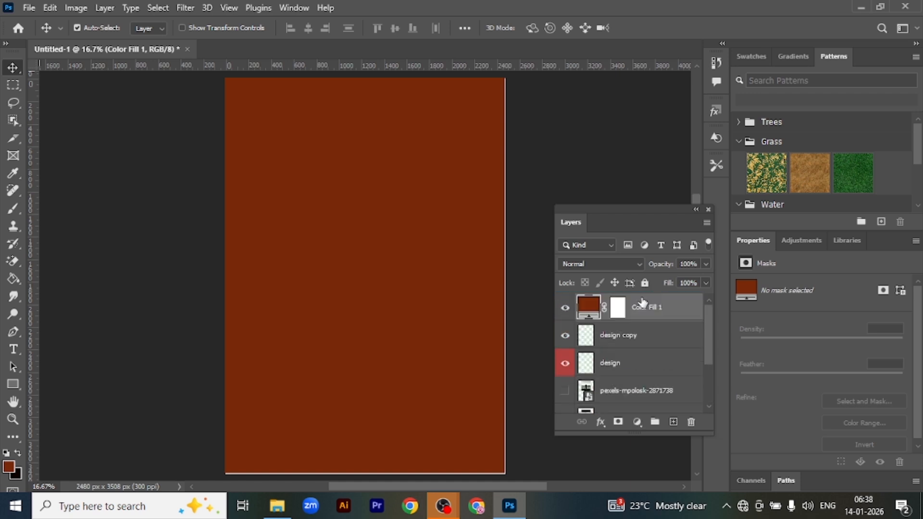
pyautogui.click(613, 265)
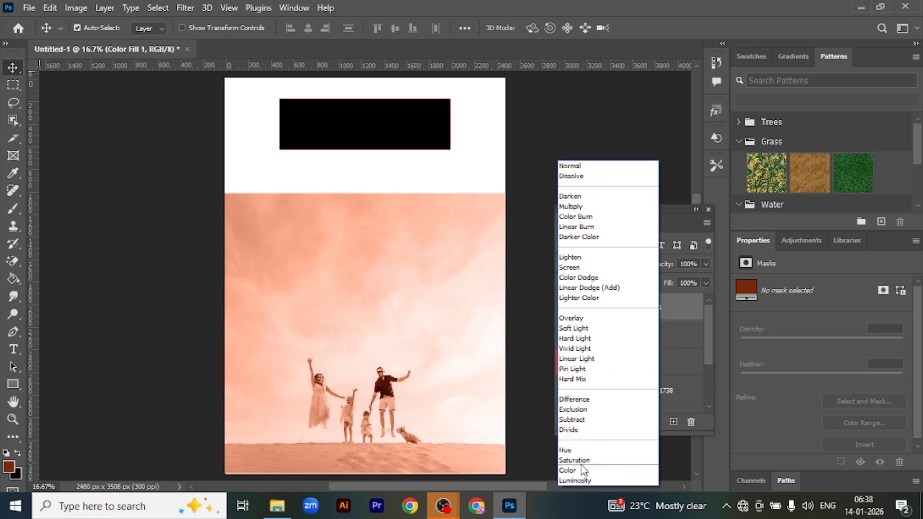
pyautogui.click(583, 460)
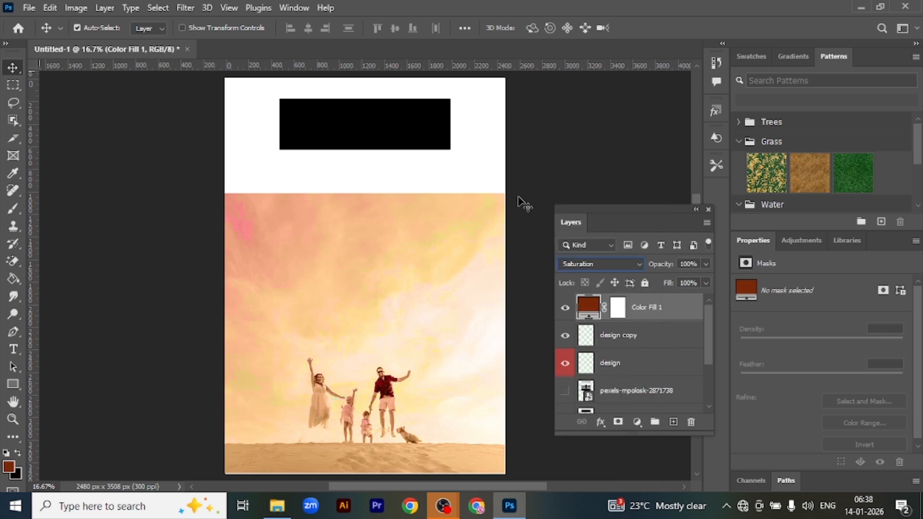
# Undo the blend mode change, the reordering and the creation of the solid color fill layer
pyautogui.hotkey('ctrl', 'z')
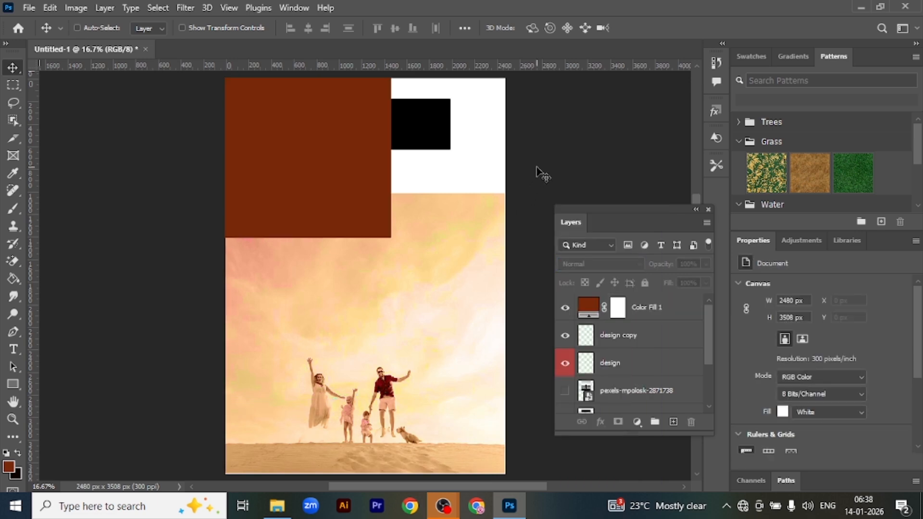
pyautogui.hotkey('ctrl', 'z')
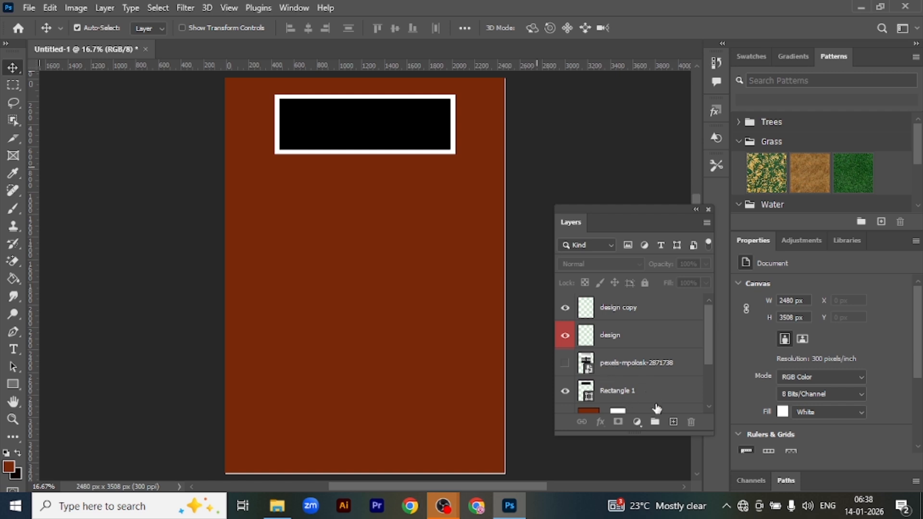
pyautogui.hotkey('ctrl', 'z')
# Create a gradient fill layer from brown to transparent with Linear style, 90° angle and 100% scale
pyautogui.click(104, 8)
pyautogui.moveTo(157, 171)
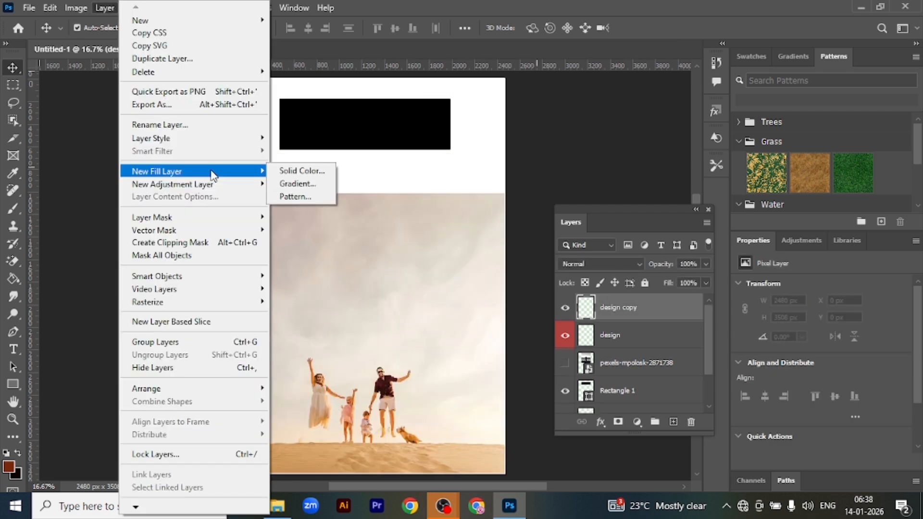
pyautogui.click(290, 184)
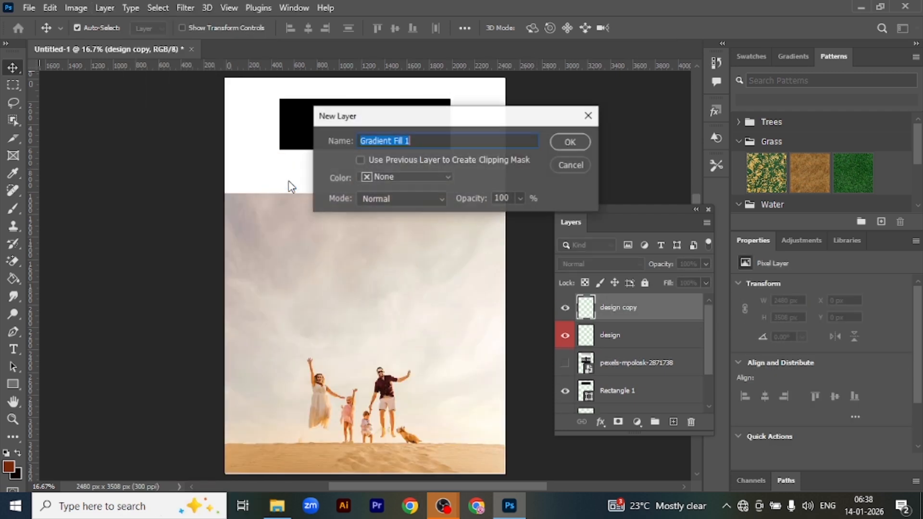
pyautogui.click(572, 142)
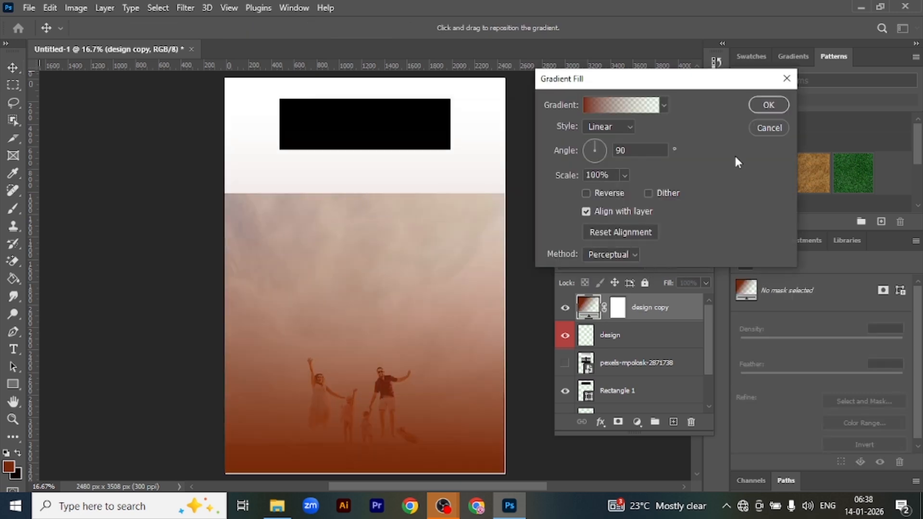
pyautogui.click(771, 103)
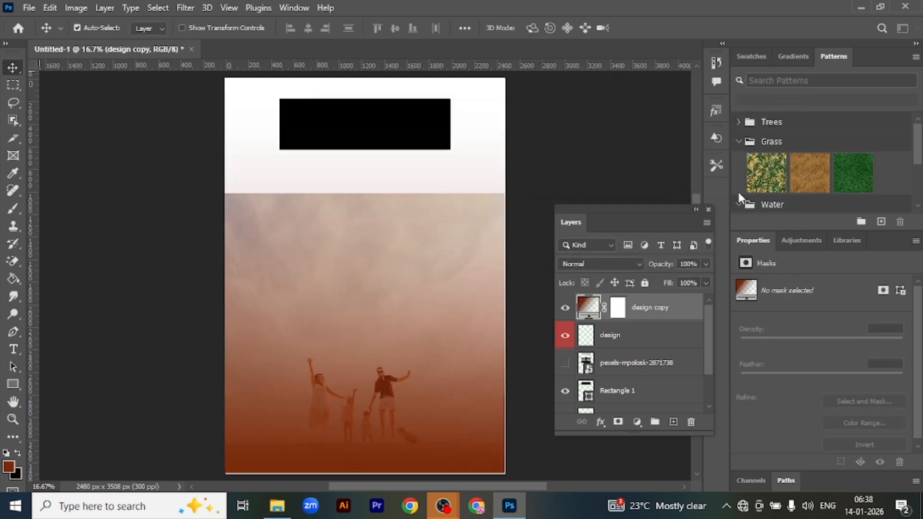
# Try the Color blend mode on the gradient fill layer, and undo the gradient fill changes
pyautogui.click(621, 261)
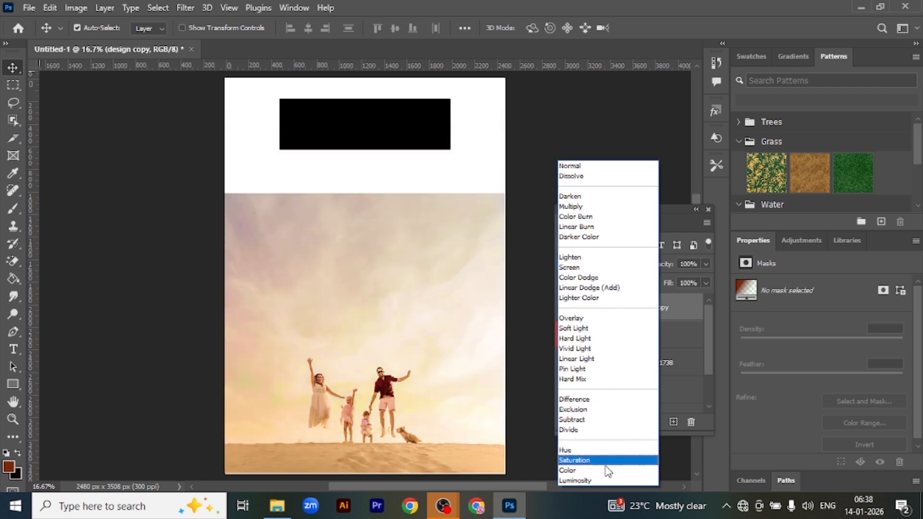
pyautogui.click(608, 471)
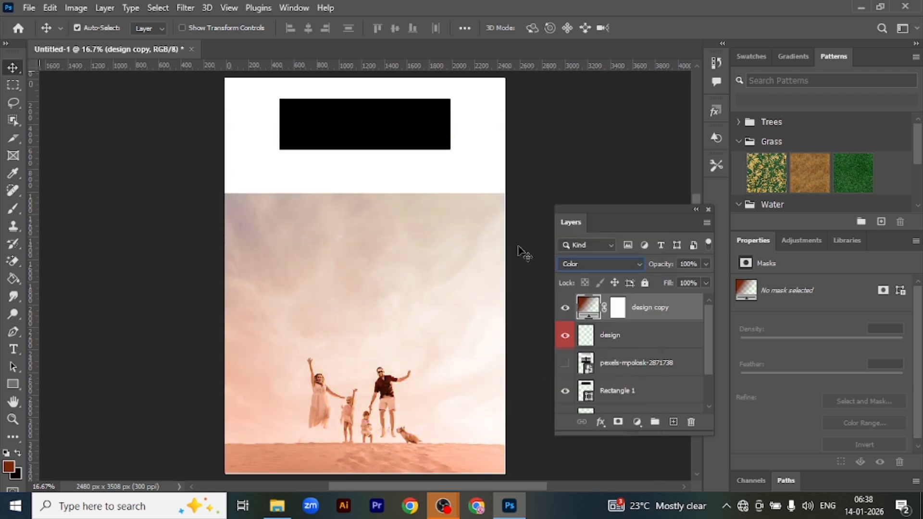
pyautogui.hotkey('ctrl', 'z')
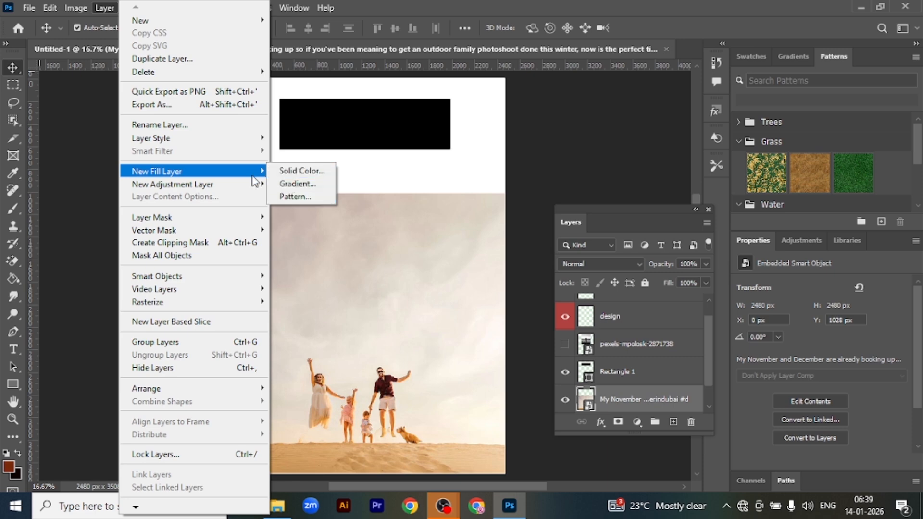
# Add a Levels adjustment layer above the family photo layer with the default name, Normal mode and 100% opacity
pyautogui.moveTo(246, 190)
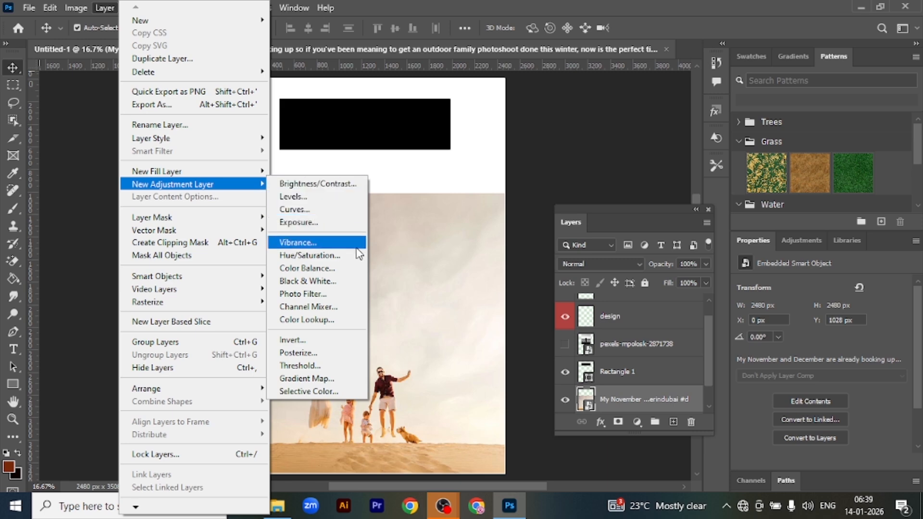
pyautogui.click(312, 201)
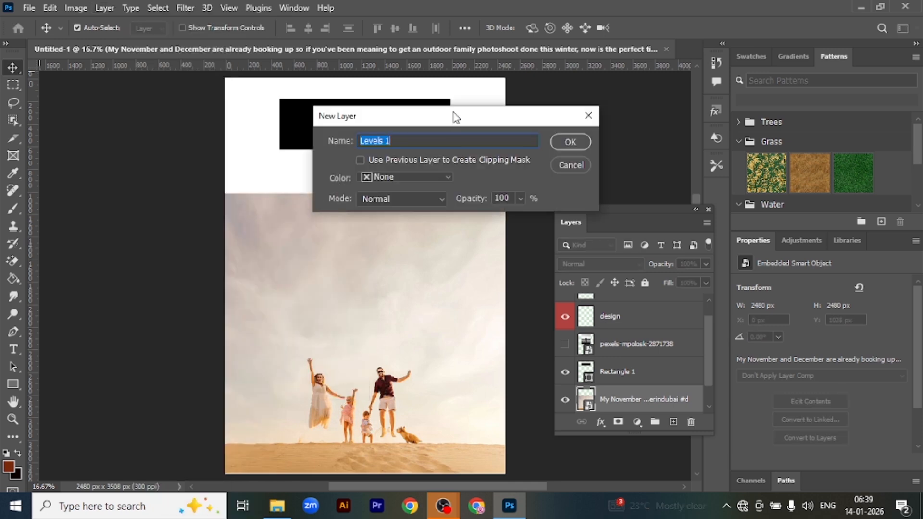
pyautogui.moveTo(453, 115); pyautogui.dragTo(475, 115)
pyautogui.click(593, 142)
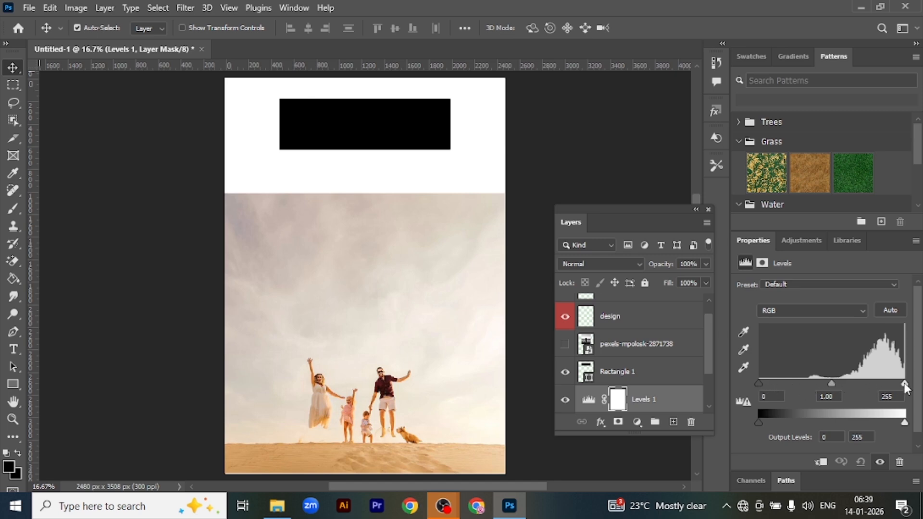
# Set the Levels 1 adjustment's white input level to 216 and its midtones to 0.24
pyautogui.moveTo(904, 383); pyautogui.dragTo(882, 382)
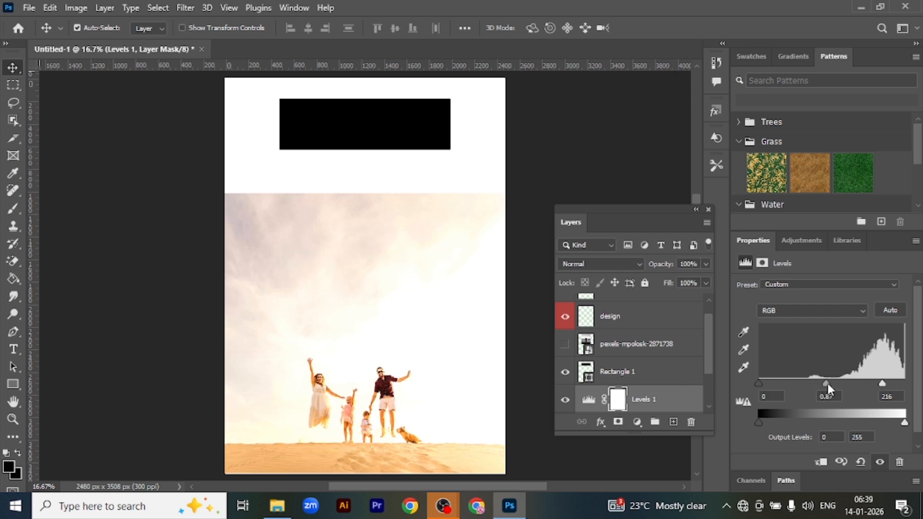
pyautogui.moveTo(846, 383); pyautogui.dragTo(862, 382)
pyautogui.moveTo(757, 384)
pyautogui.mouseDown()
pyautogui.moveTo(806, 383)
pyautogui.moveTo(755, 383)
pyautogui.mouseUp()
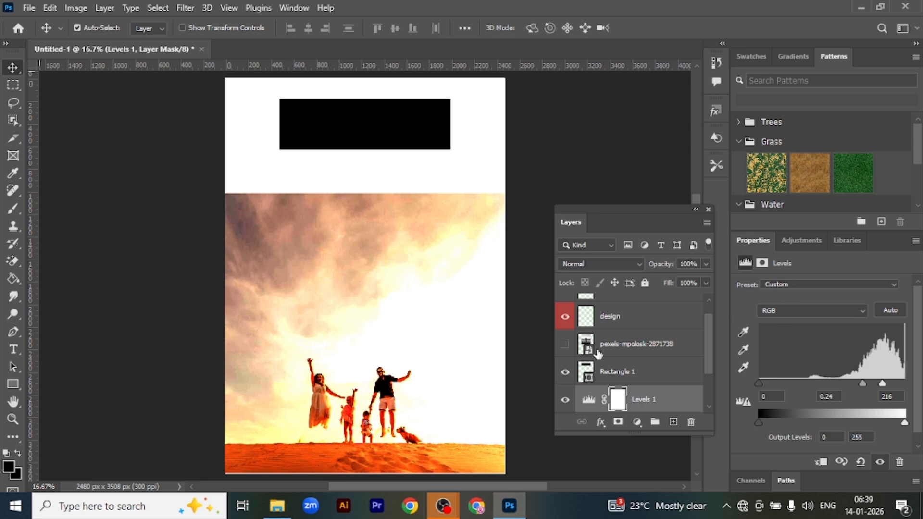
pyautogui.press('ctrl')
pyautogui.click(104, 8)
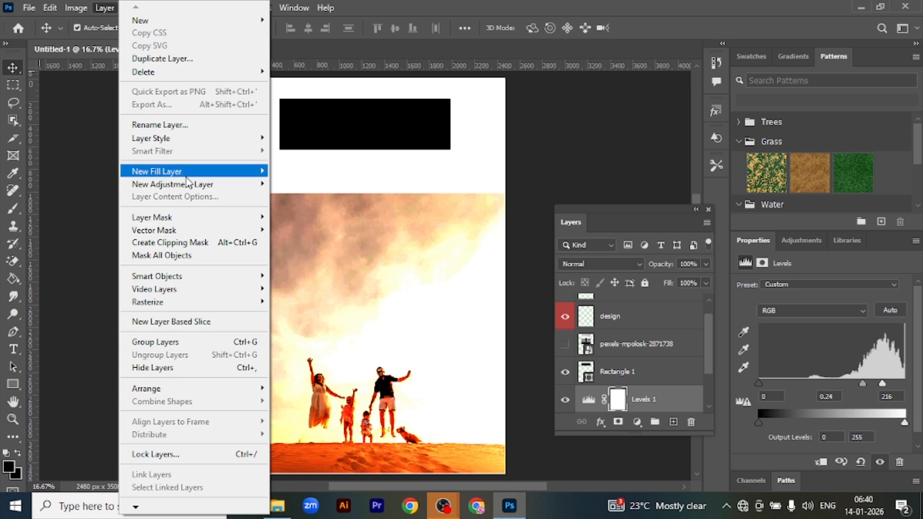
pyautogui.moveTo(195, 187)
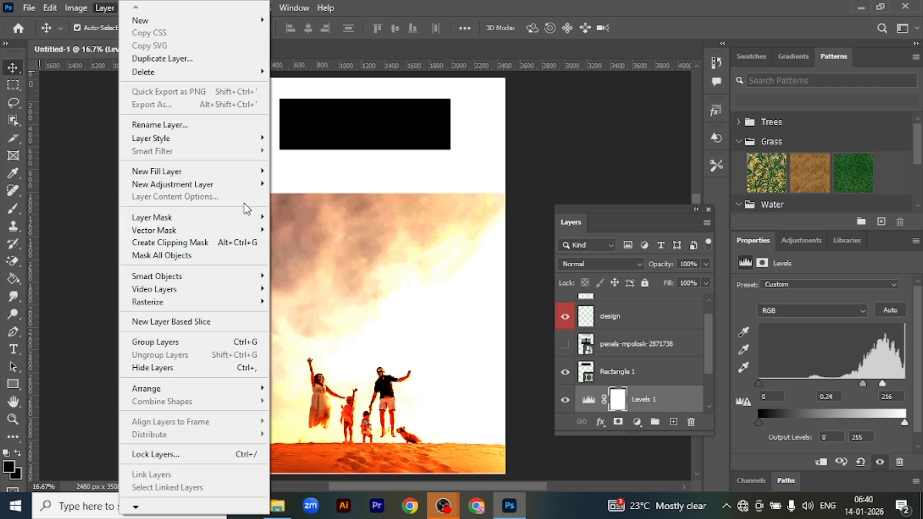
pyautogui.moveTo(234, 222)
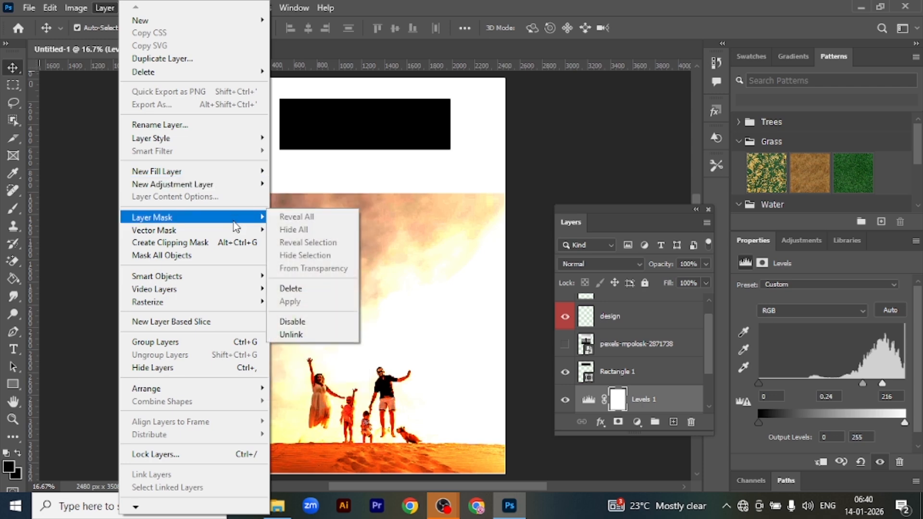
pyautogui.click(403, 230)
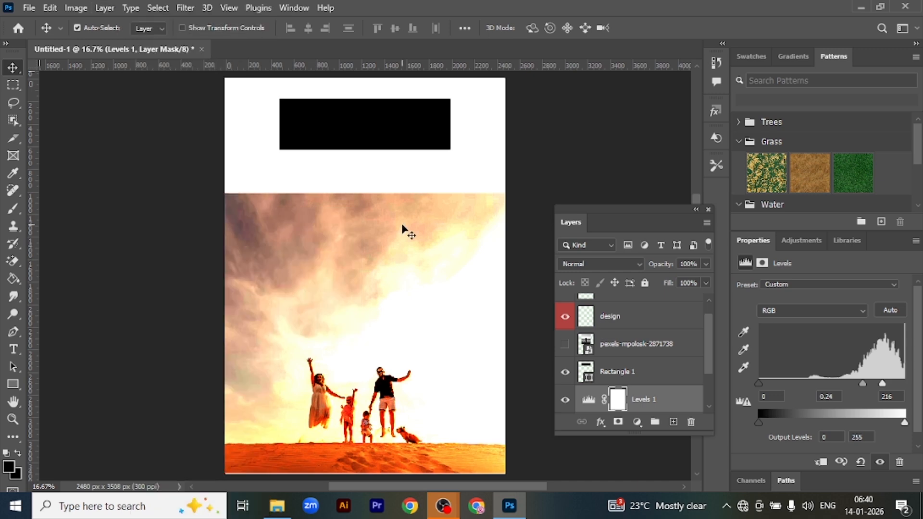
# Undo the Levels adjustment layer above the family photo layer
pyautogui.hotkey('ctrl', 'z')
pyautogui.hotkey('ctrl', 'z')
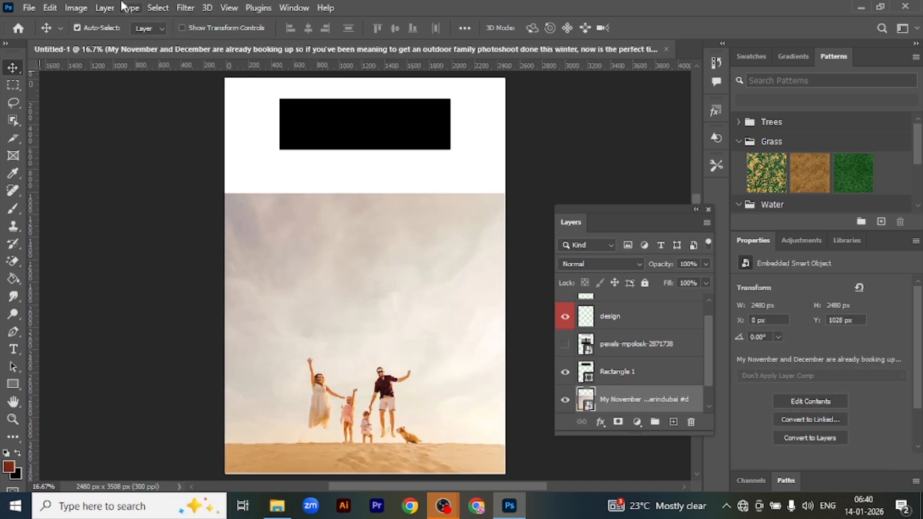
# Add a Reveal All layer mask to the family photo layer, undoing the first mask attempt
pyautogui.click(109, 9)
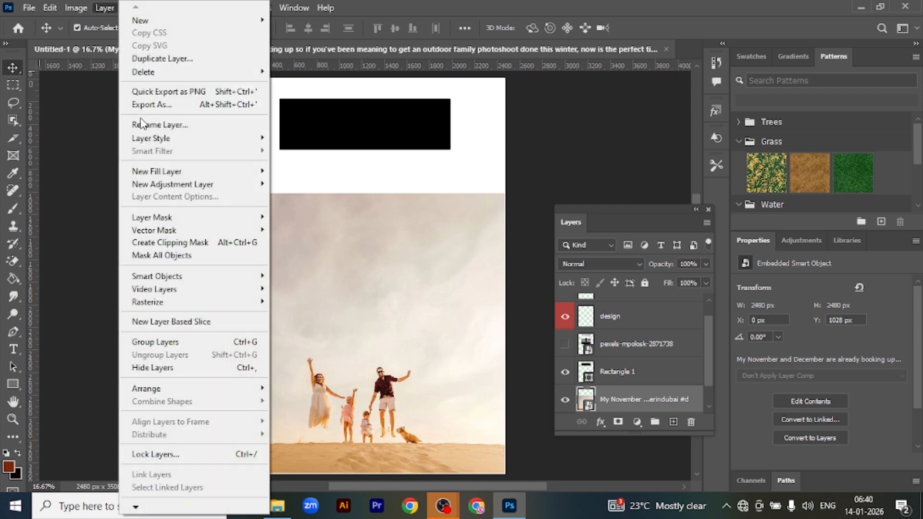
pyautogui.moveTo(210, 223)
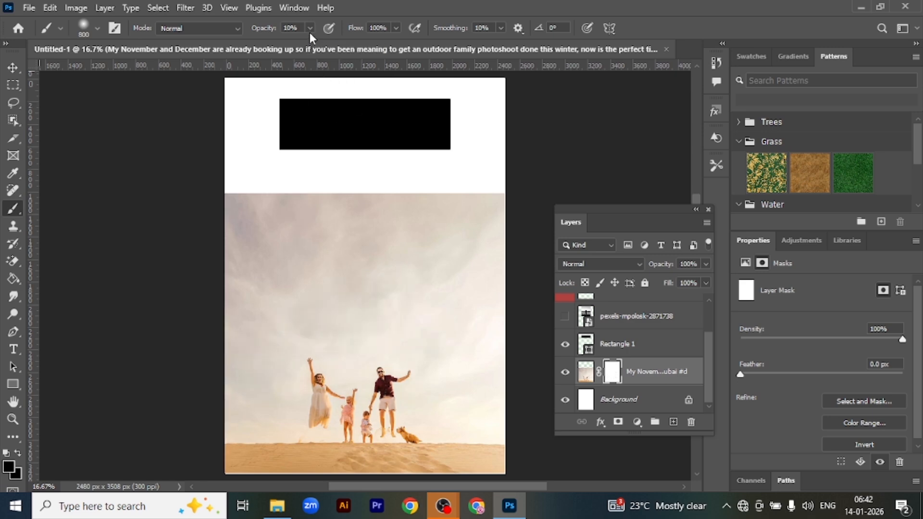
pyautogui.hotkey('ctrl', 'z')
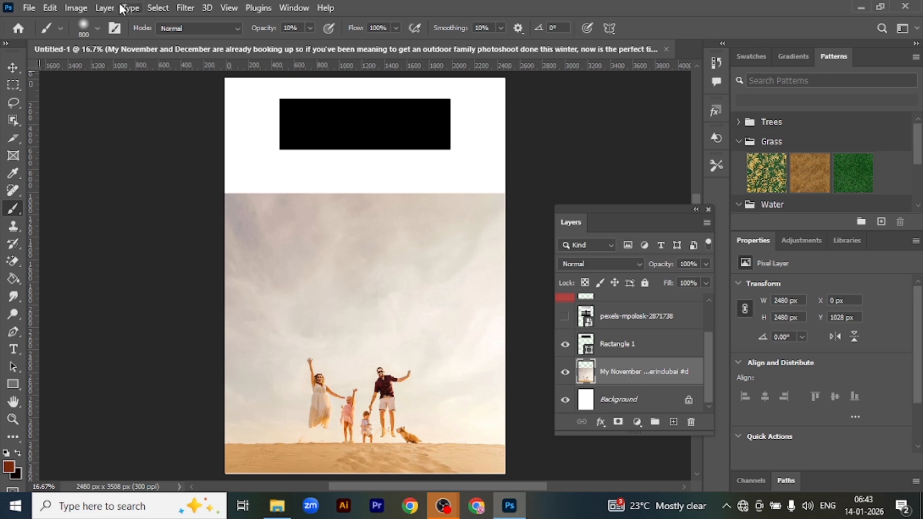
pyautogui.click(104, 8)
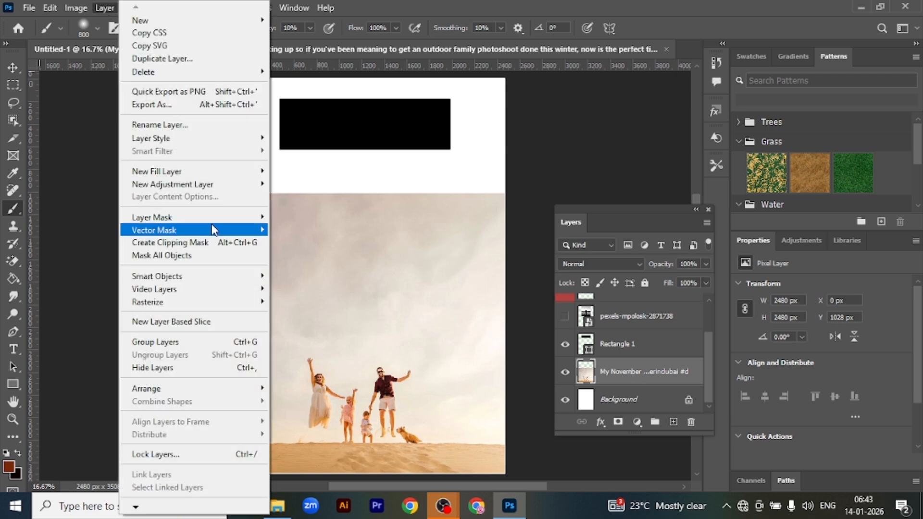
pyautogui.moveTo(214, 230)
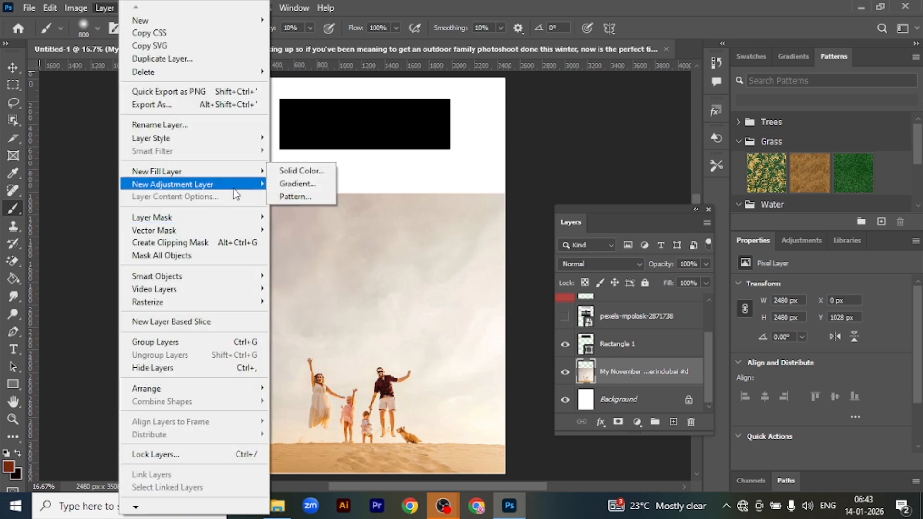
pyautogui.moveTo(242, 221)
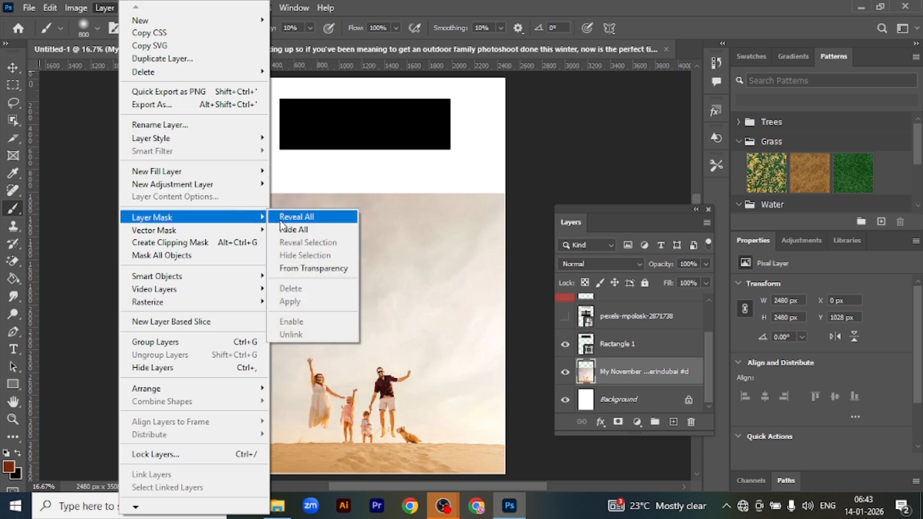
pyautogui.click(280, 222)
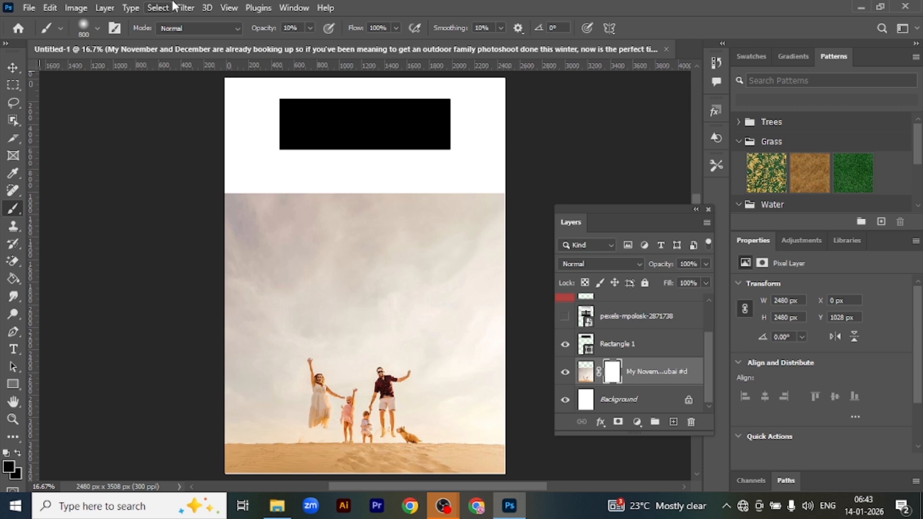
# Set the brush opacity to 100% and paint black on the layer mask to hide the jumping family and surrounding sky
pyautogui.click(309, 29)
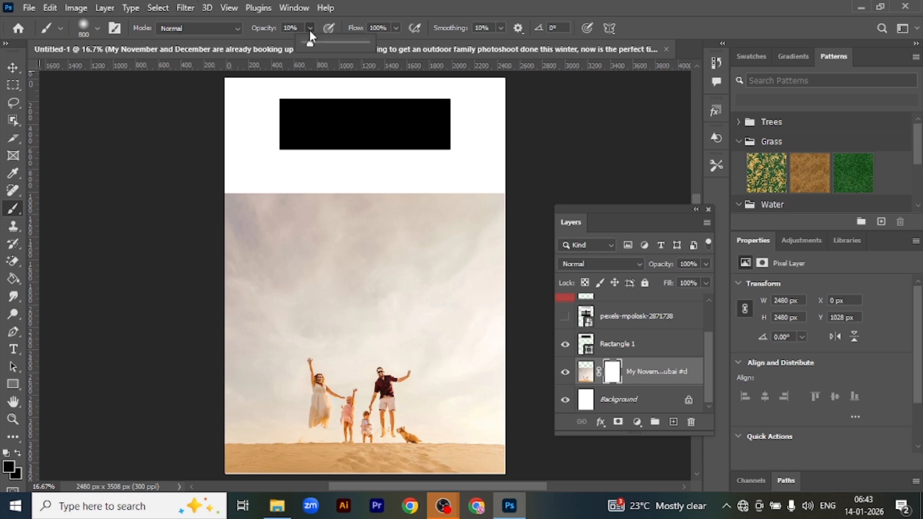
pyautogui.moveTo(310, 45); pyautogui.dragTo(373, 50)
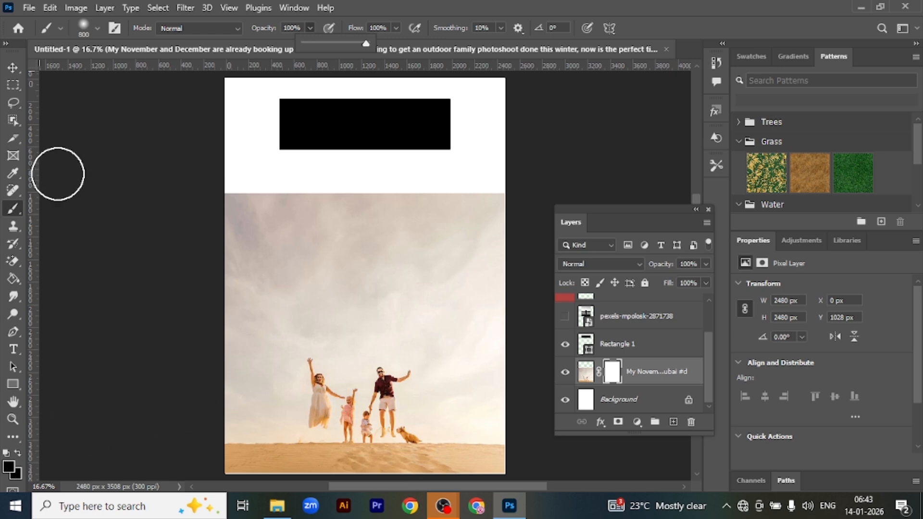
pyautogui.click(412, 264)
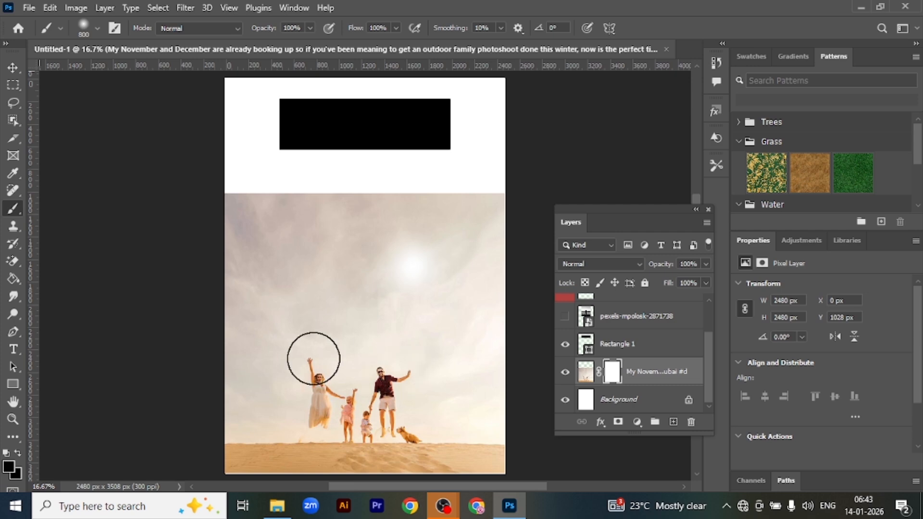
pyautogui.moveTo(309, 354)
pyautogui.mouseDown()
pyautogui.moveTo(365, 337)
pyautogui.moveTo(424, 270)
pyautogui.mouseUp()
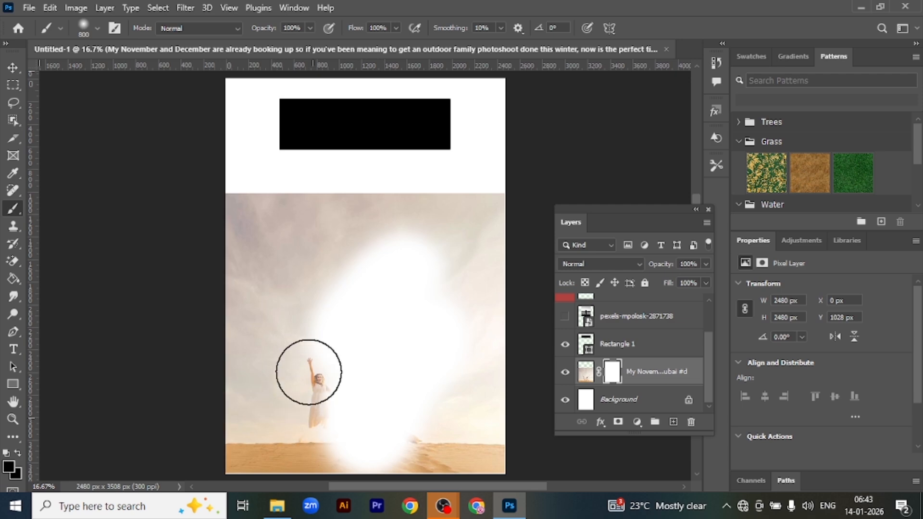
pyautogui.moveTo(289, 386)
pyautogui.mouseDown()
pyautogui.moveTo(308, 277)
pyautogui.moveTo(294, 249)
pyautogui.moveTo(298, 387)
pyautogui.mouseUp()
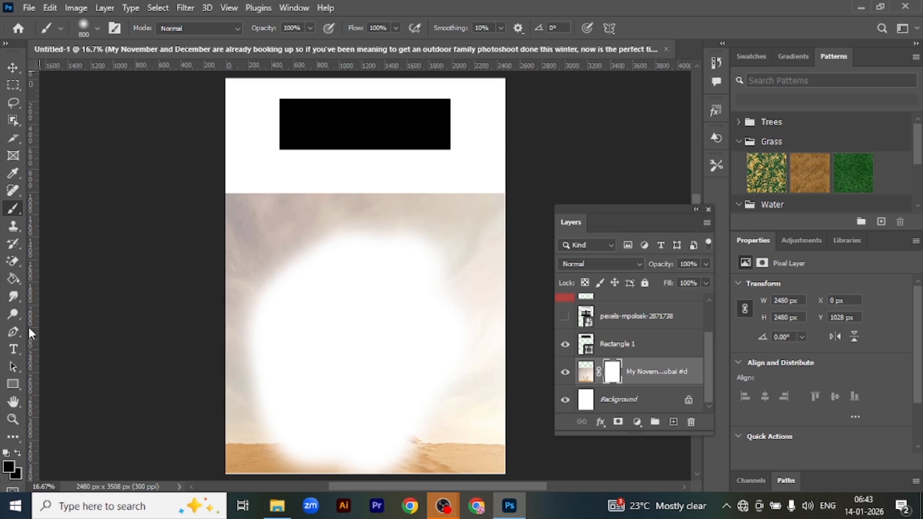
pyautogui.click(104, 8)
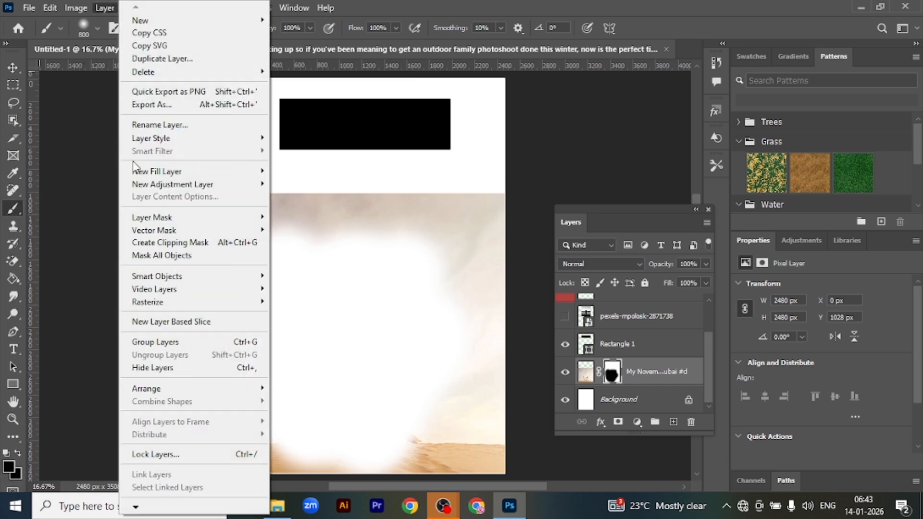
pyautogui.moveTo(179, 219)
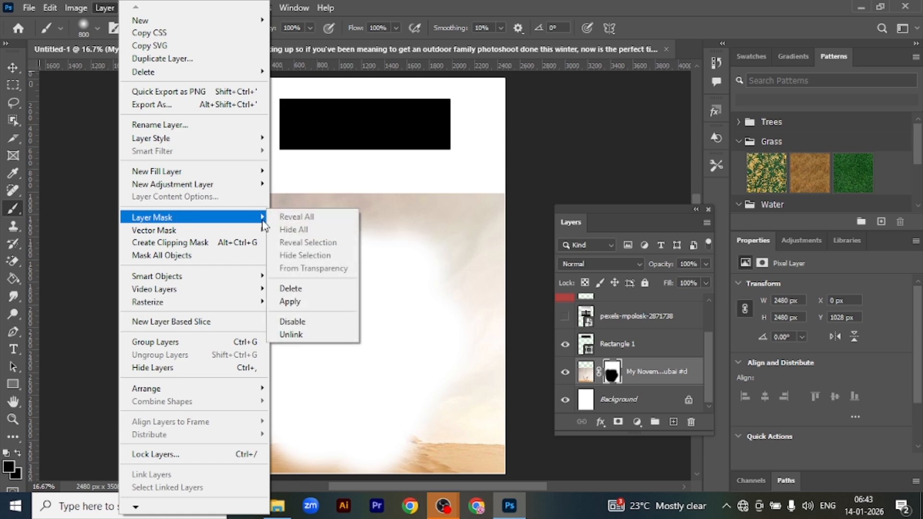
# Set the foreground color to white (ffffff) and paint on the layer mask to reveal the family and sky again
pyautogui.click(8, 465)
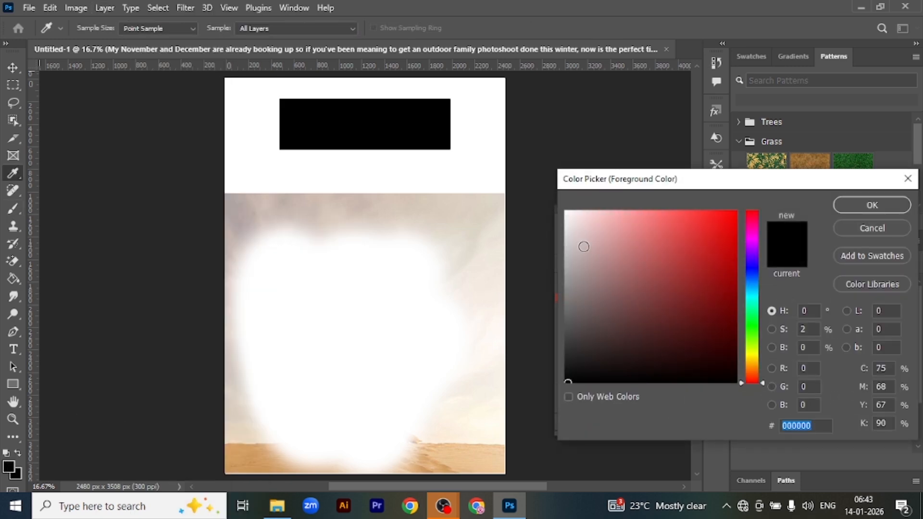
pyautogui.moveTo(583, 243); pyautogui.dragTo(540, 194)
pyautogui.click(878, 205)
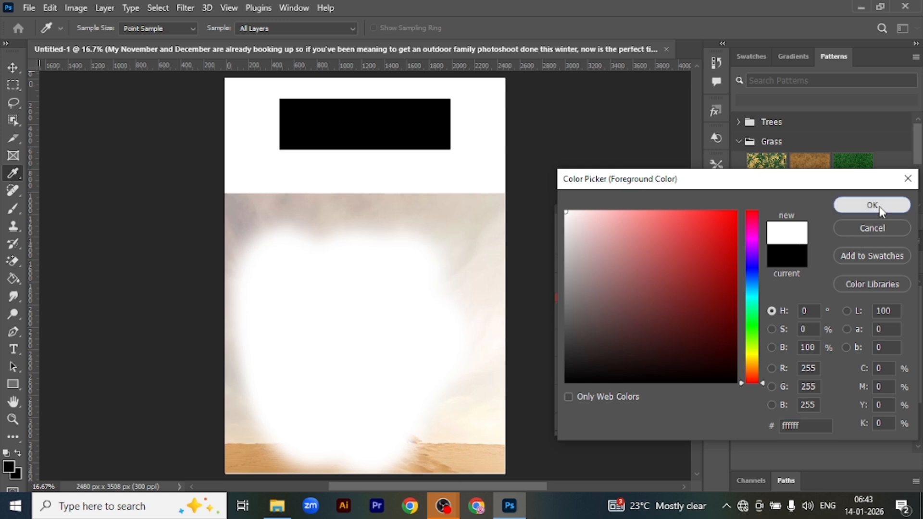
pyautogui.press('b')
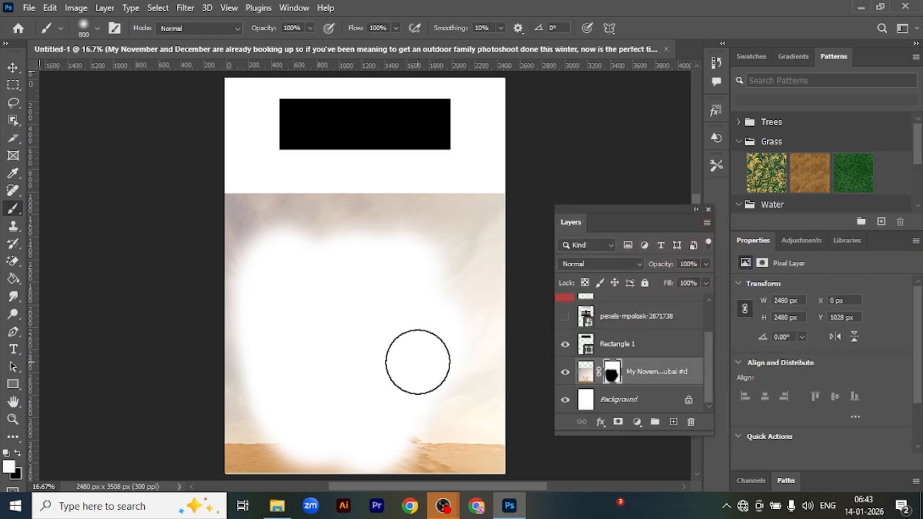
pyautogui.moveTo(418, 362); pyautogui.dragTo(424, 364)
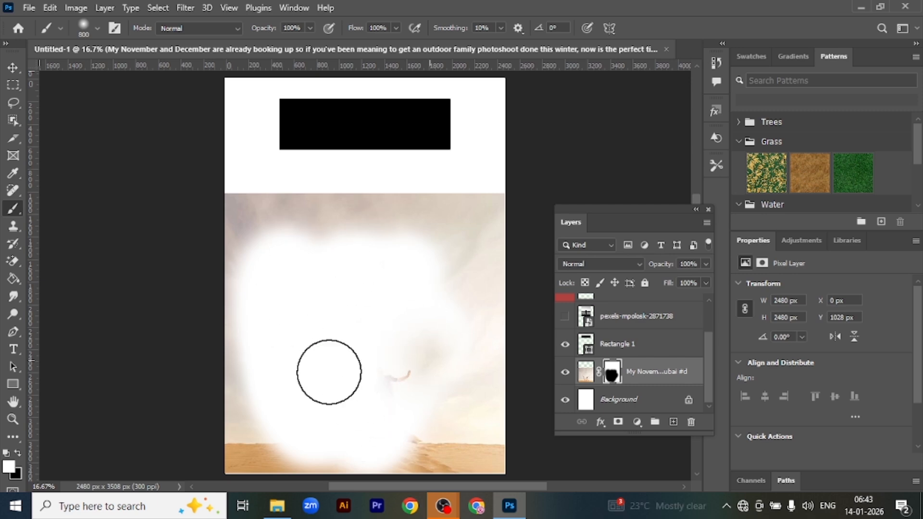
pyautogui.moveTo(277, 505)
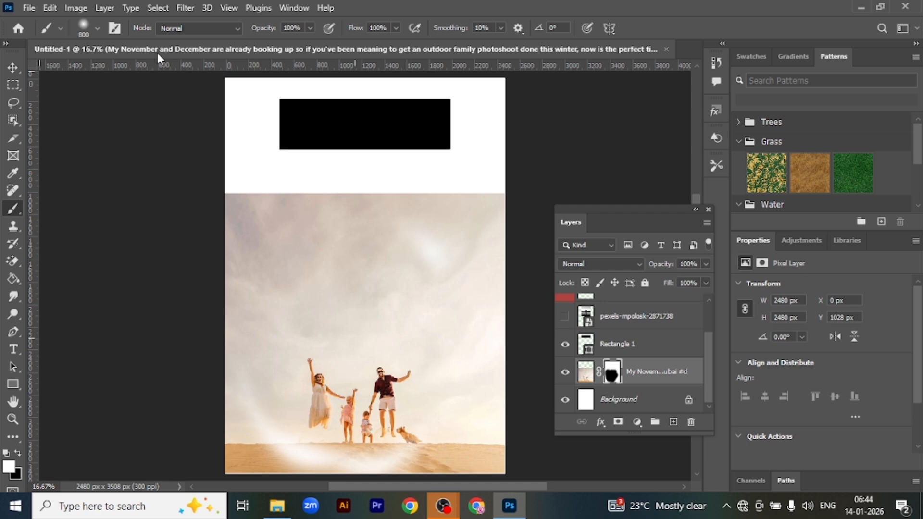
# Show the pexels-mpolosk-2871738 layer and move its silhouette photo to X -202 px, Y -320 px, partly covering the black rectangle
pyautogui.click(105, 8)
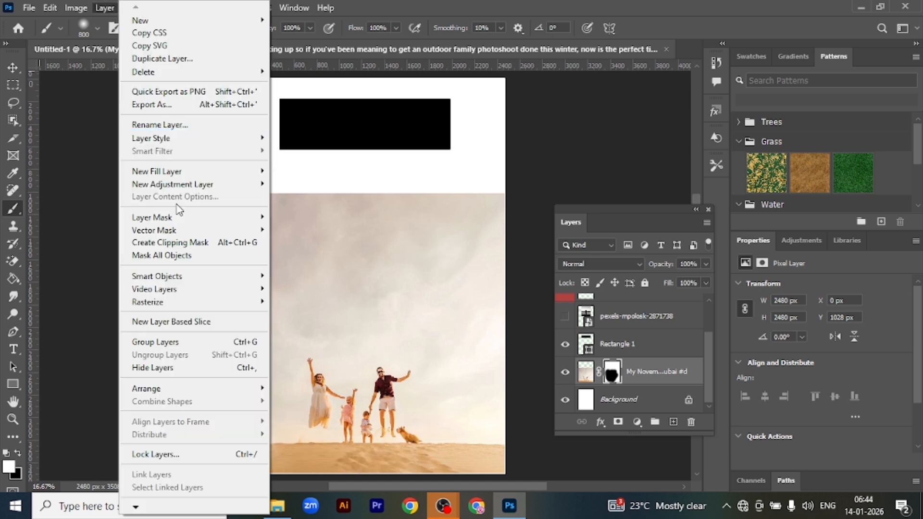
pyautogui.moveTo(187, 232)
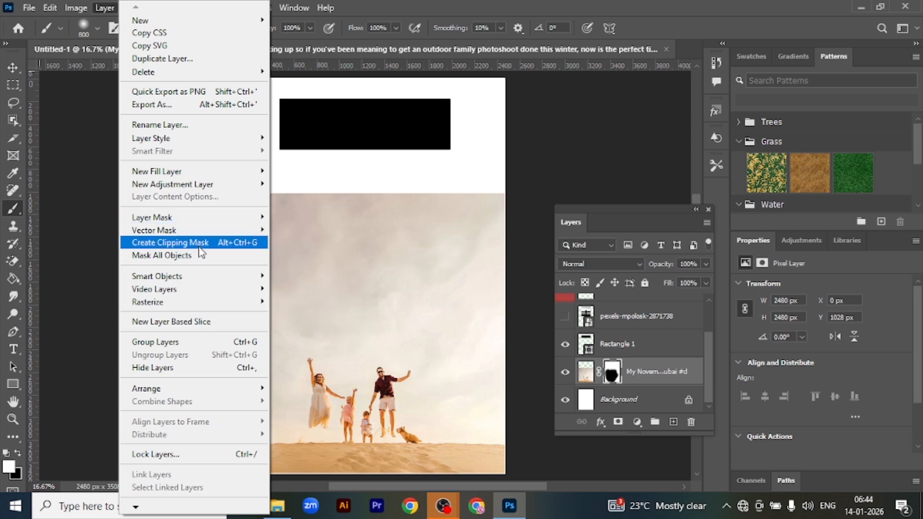
pyautogui.click(370, 256)
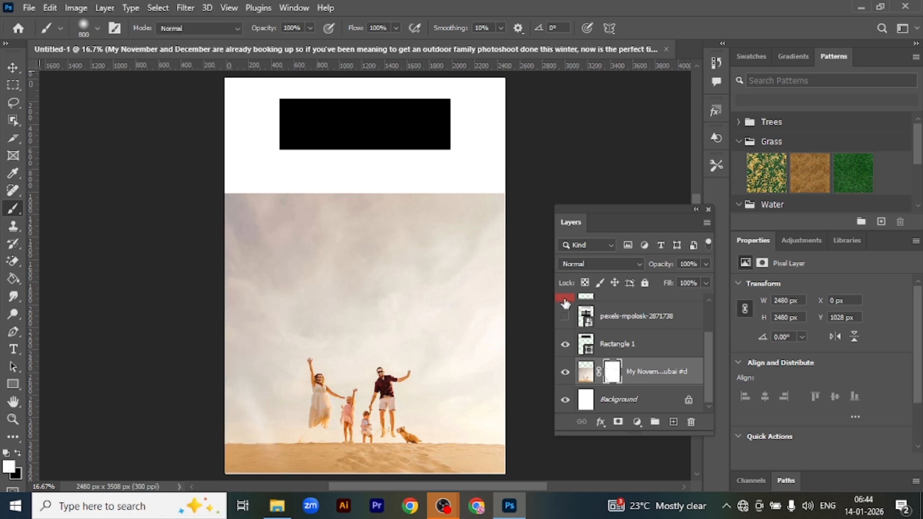
pyautogui.click(565, 316)
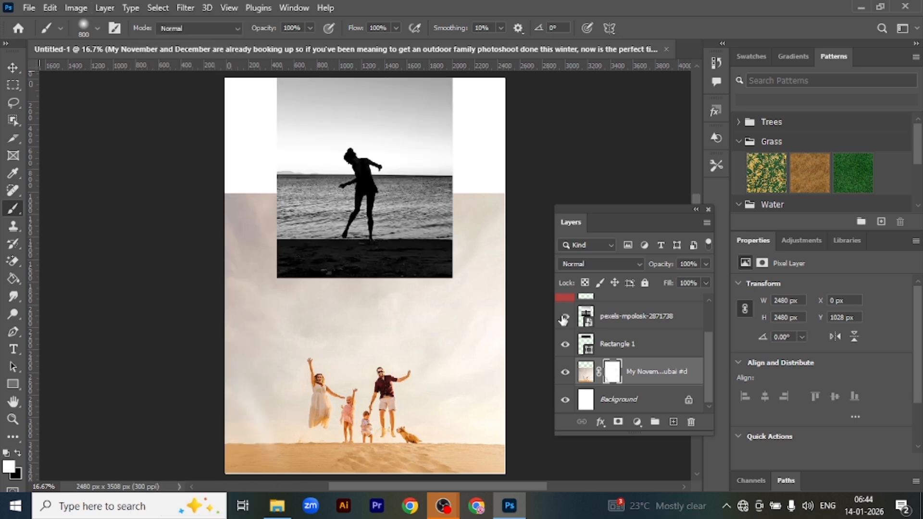
pyautogui.click(16, 67)
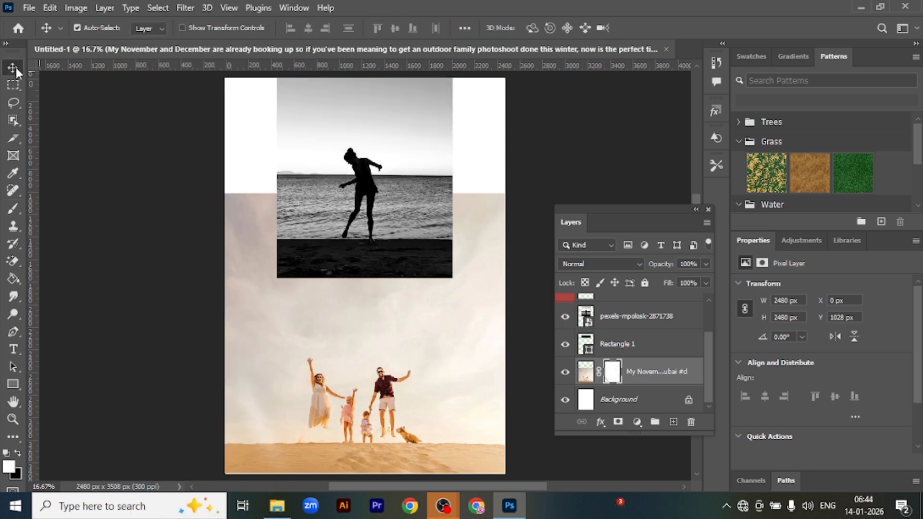
pyautogui.moveTo(430, 195); pyautogui.dragTo(330, 201)
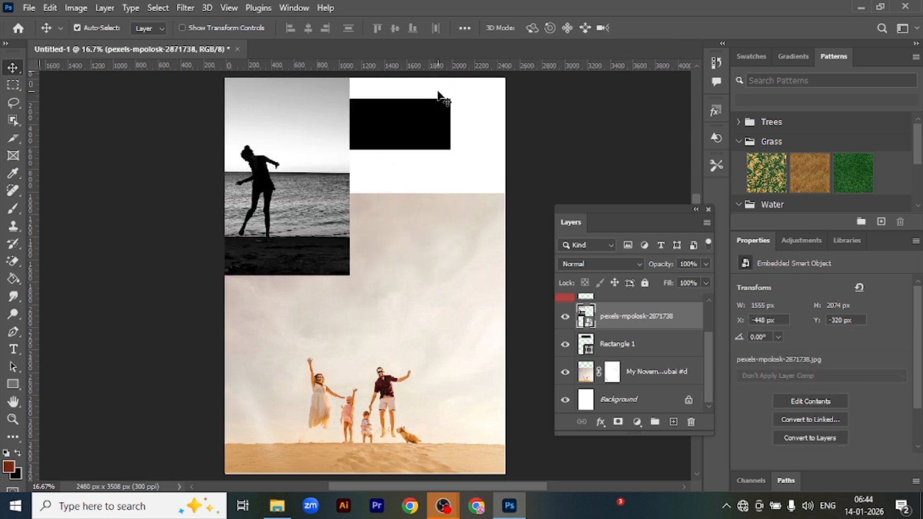
pyautogui.moveTo(294, 140); pyautogui.dragTo(315, 135)
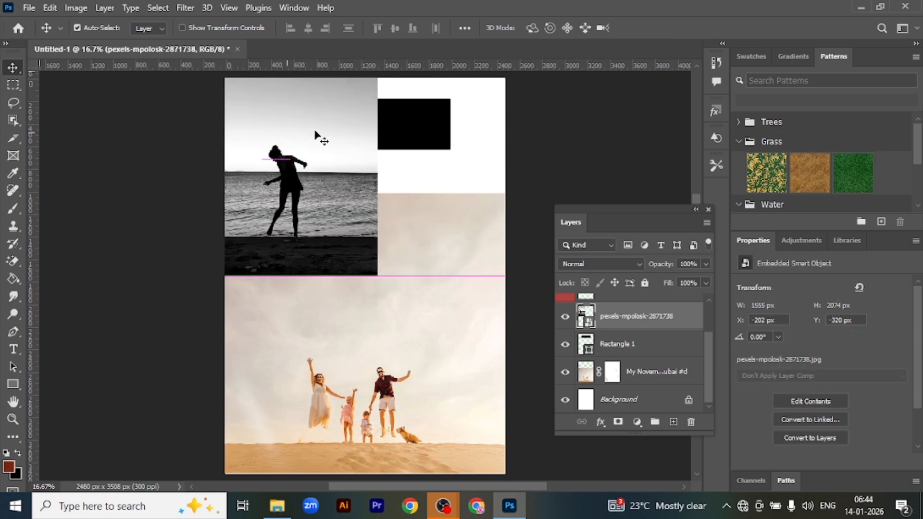
# Create a clipping mask from the silhouette photo layer onto Rectangle 1
pyautogui.click(618, 347)
pyautogui.click(620, 321)
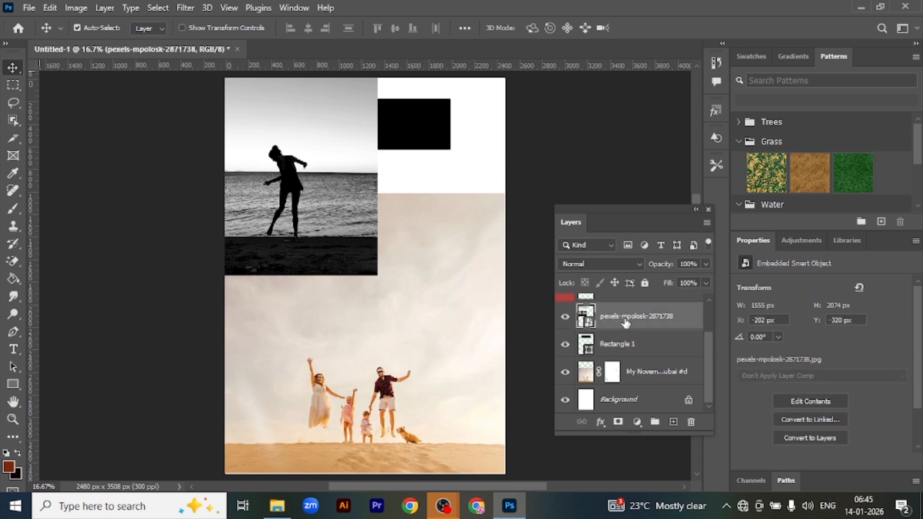
pyautogui.rightClick(625, 322)
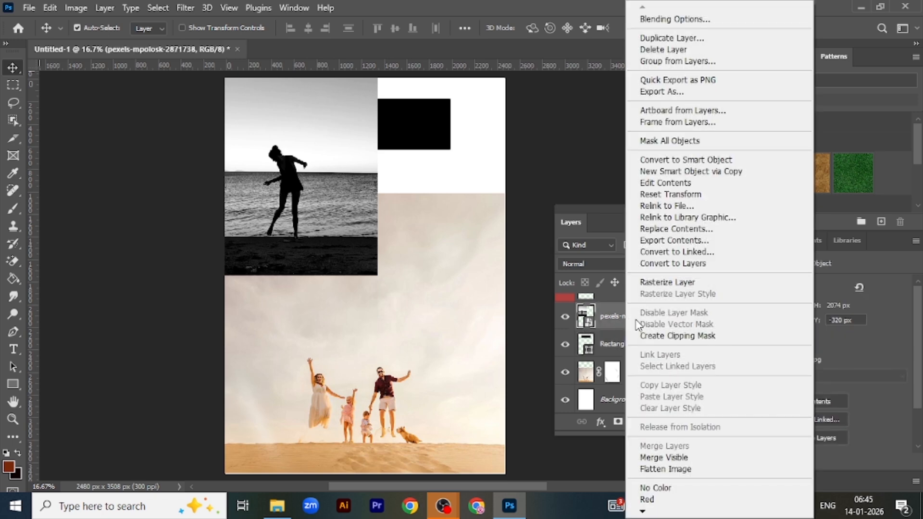
pyautogui.click(654, 339)
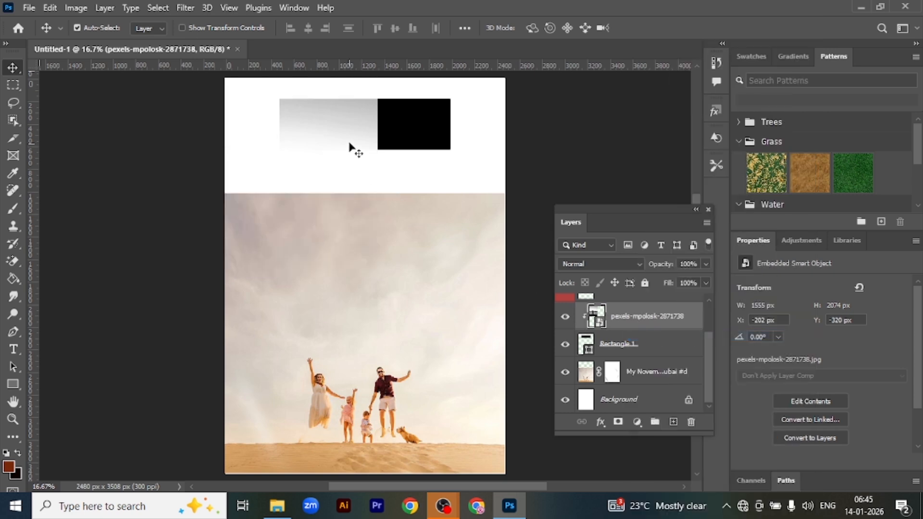
# Try the clipped silhouette photo at X 463 px, Y -704 px inside the rectangle, and undo the move and clipping mask
pyautogui.moveTo(347, 134); pyautogui.dragTo(418, 96)
pyautogui.moveTo(414, 134)
pyautogui.mouseDown()
pyautogui.moveTo(424, 128)
pyautogui.moveTo(415, 134)
pyautogui.mouseUp()
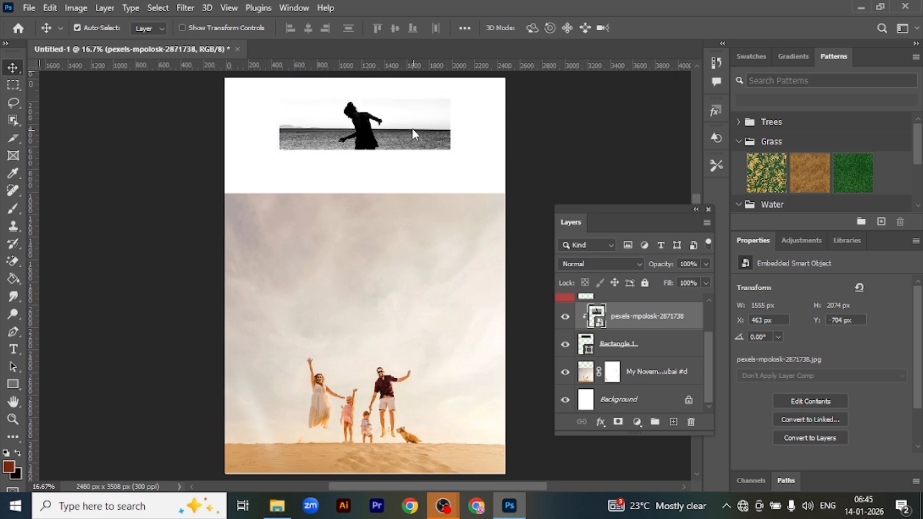
pyautogui.moveTo(412, 131); pyautogui.dragTo(412, 130)
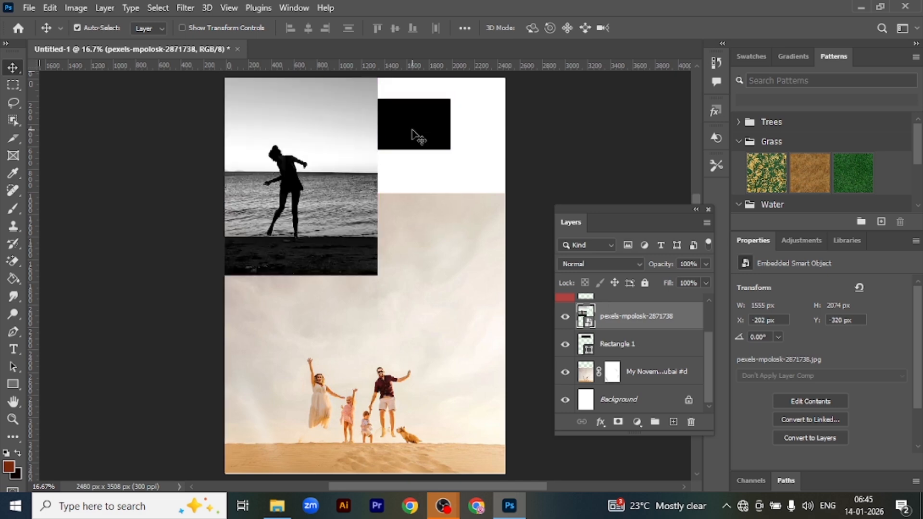
# Hide the pexels-mpolosk-2871738 layer and convert the Rectangle 1 layer to a smart object
pyautogui.click(565, 317)
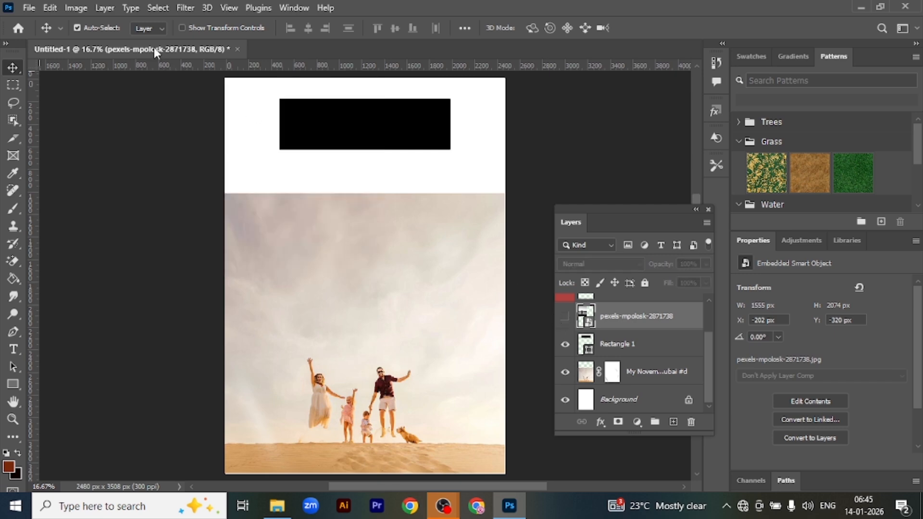
pyautogui.click(108, 7)
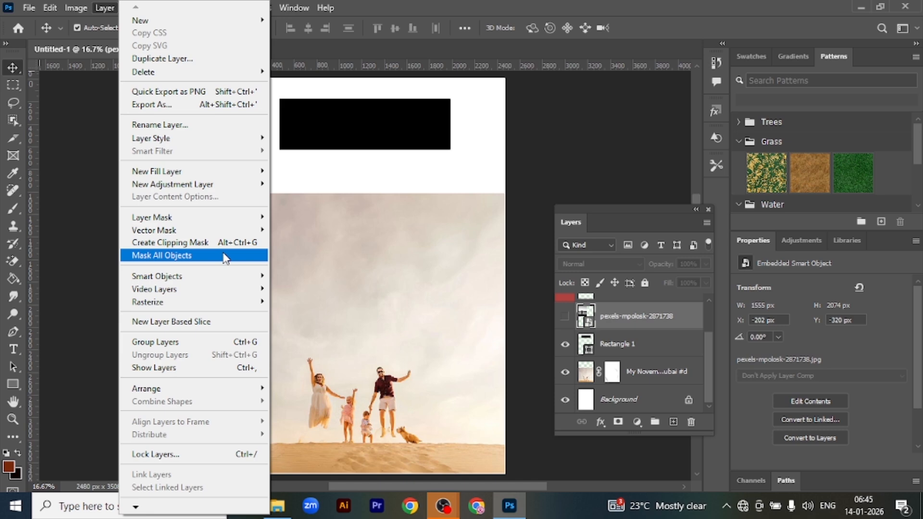
pyautogui.moveTo(232, 275)
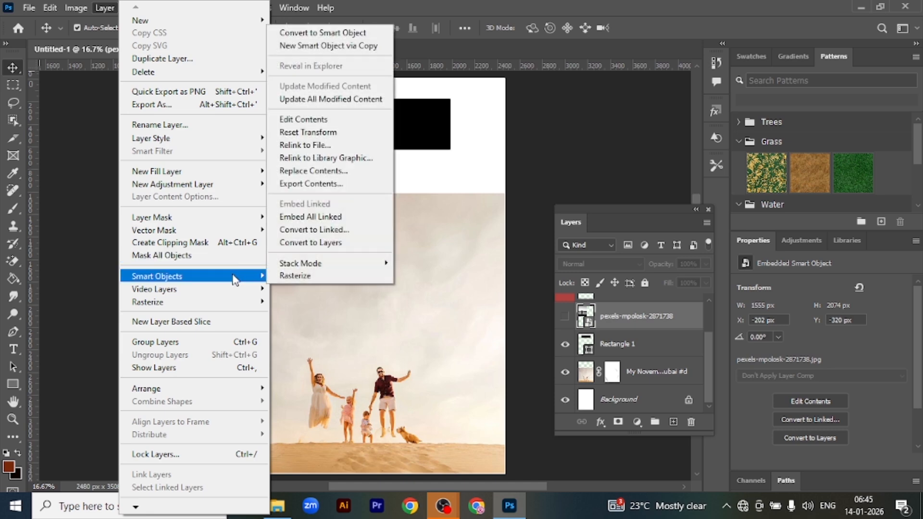
pyautogui.click(283, 275)
pyautogui.click(634, 354)
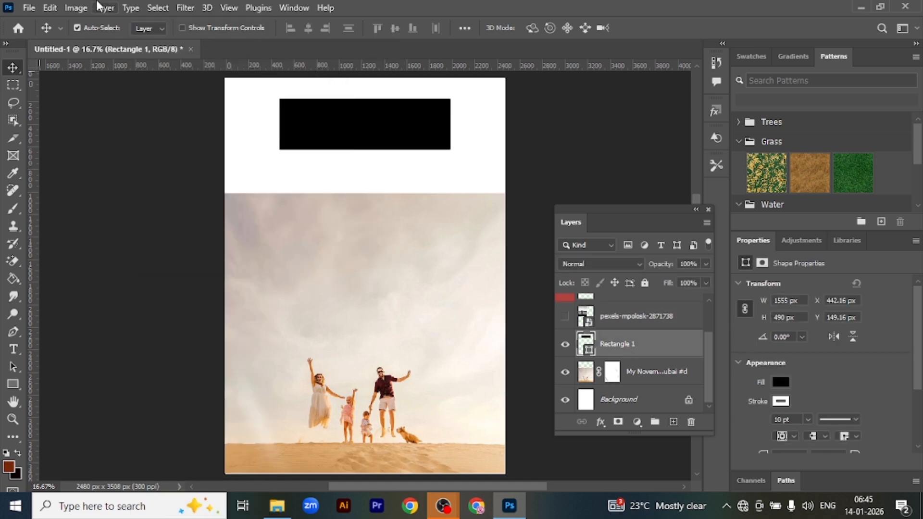
pyautogui.click(81, 11)
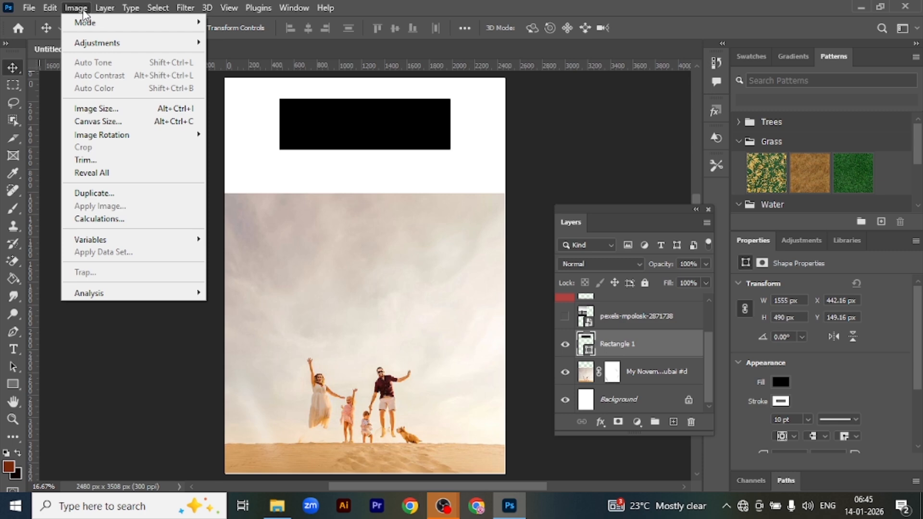
pyautogui.moveTo(107, 12)
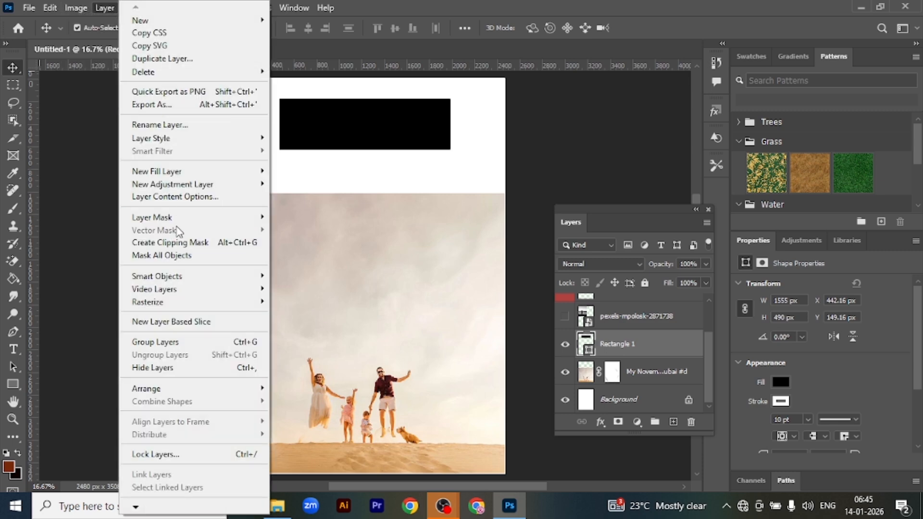
pyautogui.moveTo(192, 273)
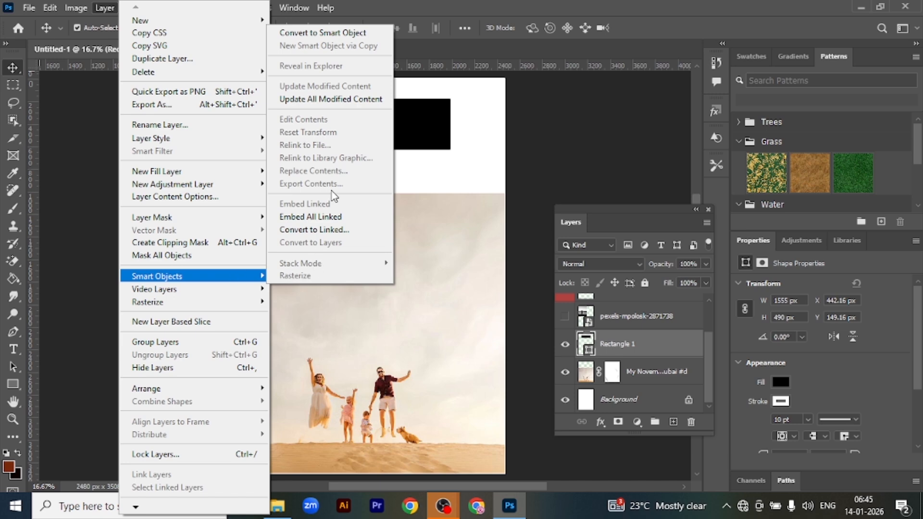
pyautogui.click(337, 35)
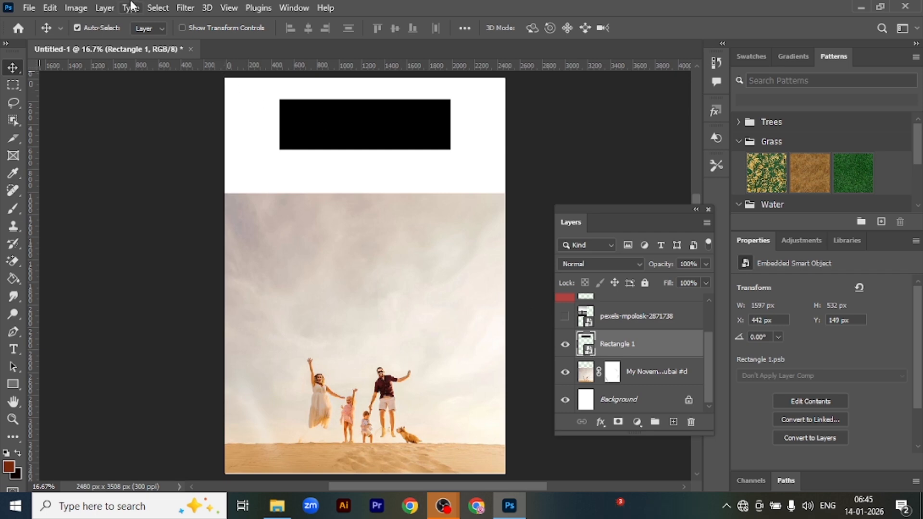
# Create a new layer based slice from Rectangle 1 and move the family photo slightly up on the canvas
pyautogui.click(105, 8)
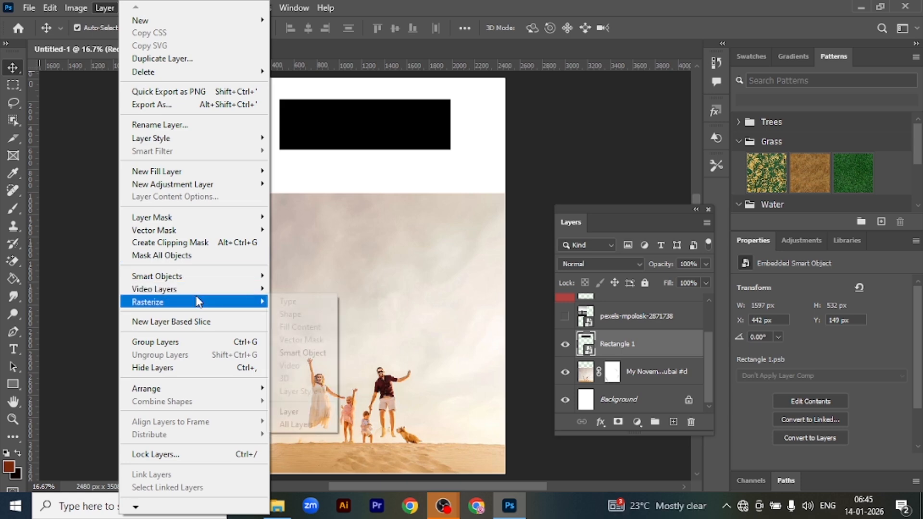
pyautogui.moveTo(199, 301)
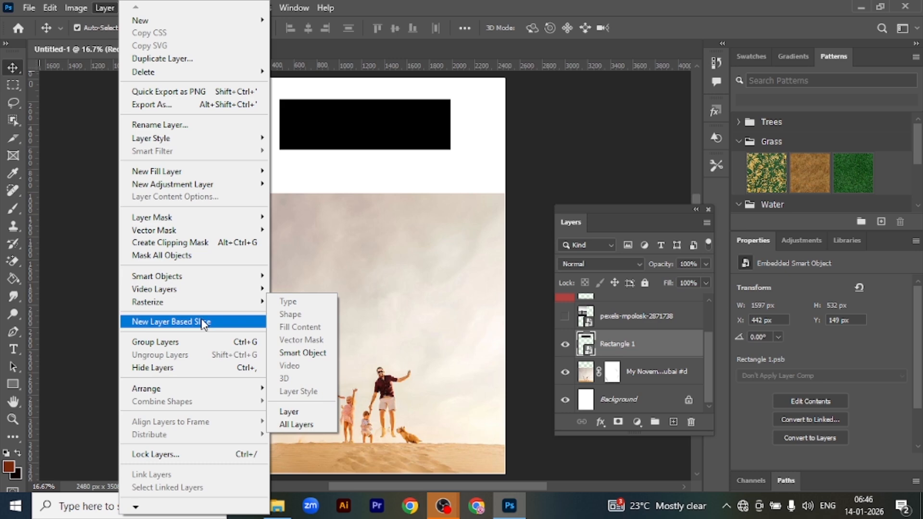
pyautogui.click(230, 327)
pyautogui.moveTo(301, 224); pyautogui.dragTo(298, 192)
# Move the black rectangle with its slice down to Y 293 px and nudge it back up to Y 149 px
pyautogui.moveTo(307, 129); pyautogui.dragTo(315, 145)
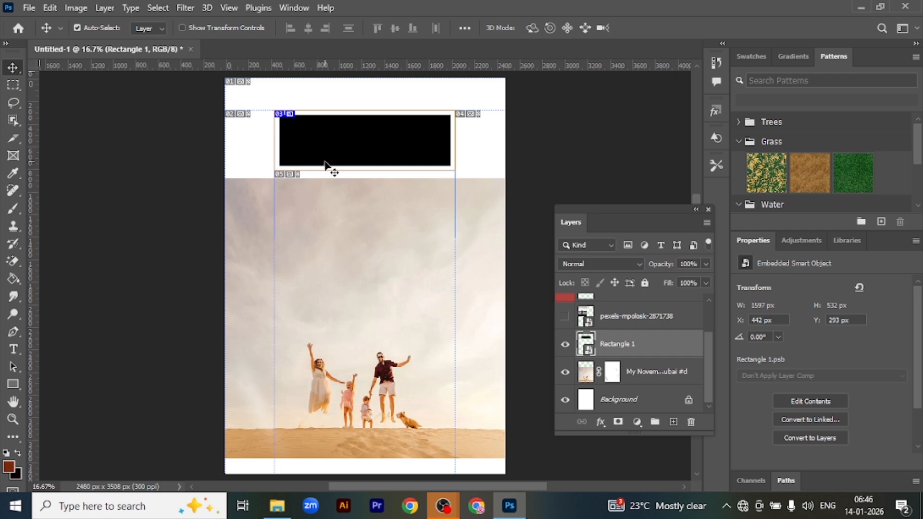
pyautogui.hotkey('shift', 'Up')
pyautogui.hotkey('shift', 'Up')
pyautogui.hotkey('shift', 'Up')
pyautogui.hotkey('shift', 'Up')
pyautogui.hotkey('shift', 'Up')
pyautogui.hotkey('shift', 'Up')
pyautogui.hotkey('shift', 'Up')
pyautogui.hotkey('shift', 'Up')
pyautogui.hotkey('shift', 'Up')
pyautogui.hotkey('shift', 'Up')
pyautogui.hotkey('shift', 'Up')
pyautogui.hotkey('shift', 'Up')
pyautogui.hotkey('shift', 'Up')
pyautogui.hotkey('shift', 'Up')
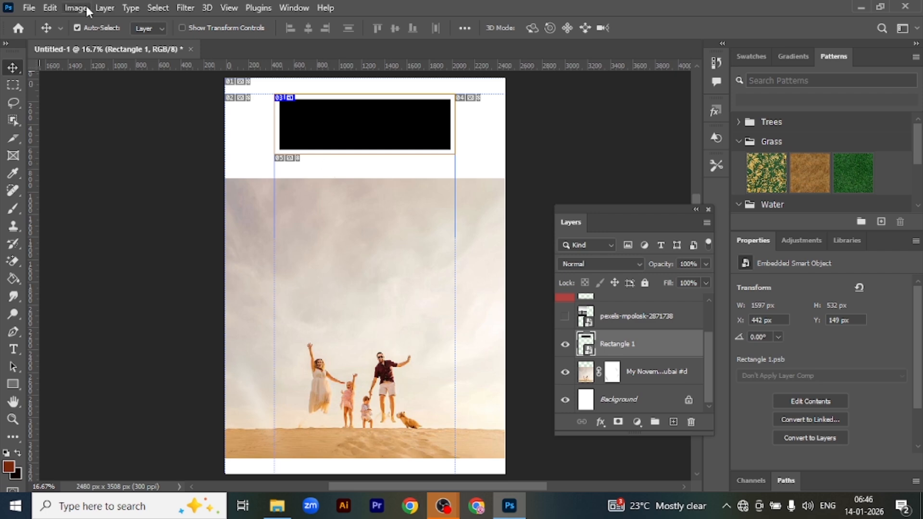
# Group the Rectangle 1 layer and ungroup it again
pyautogui.click(99, 10)
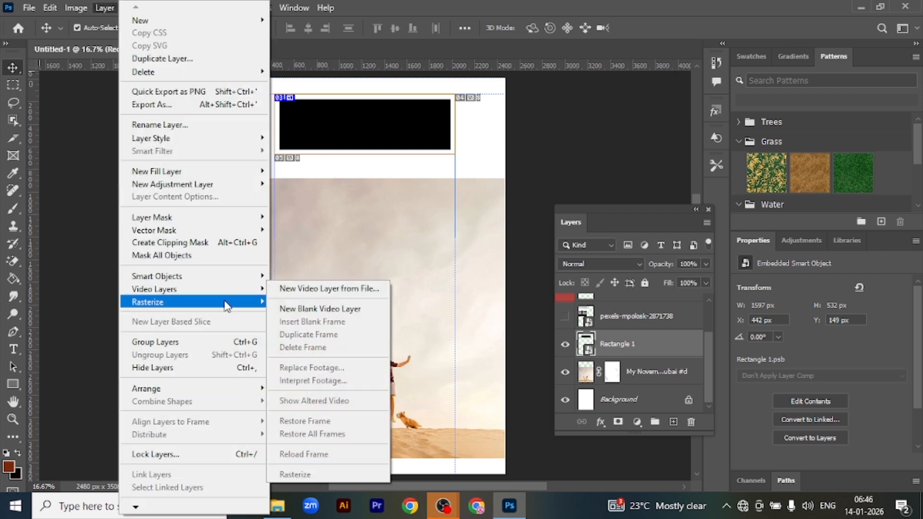
pyautogui.click(229, 343)
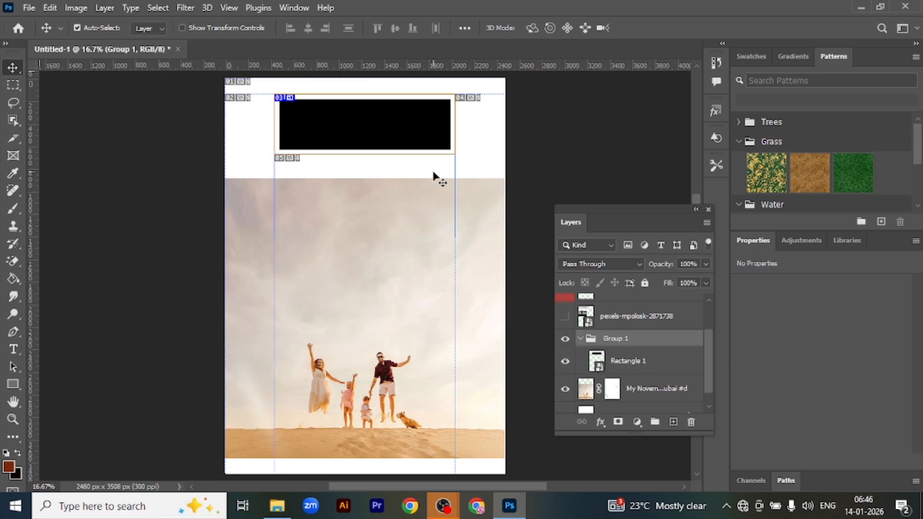
pyautogui.click(104, 8)
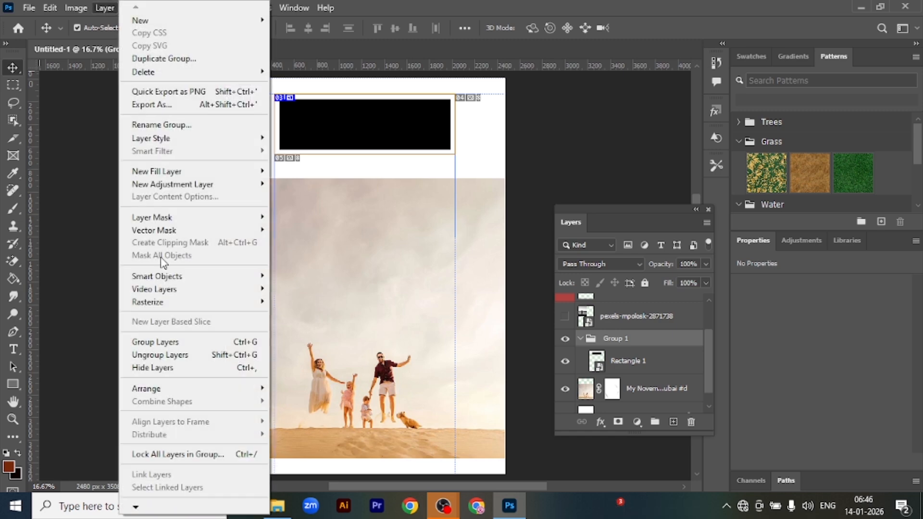
pyautogui.click(185, 354)
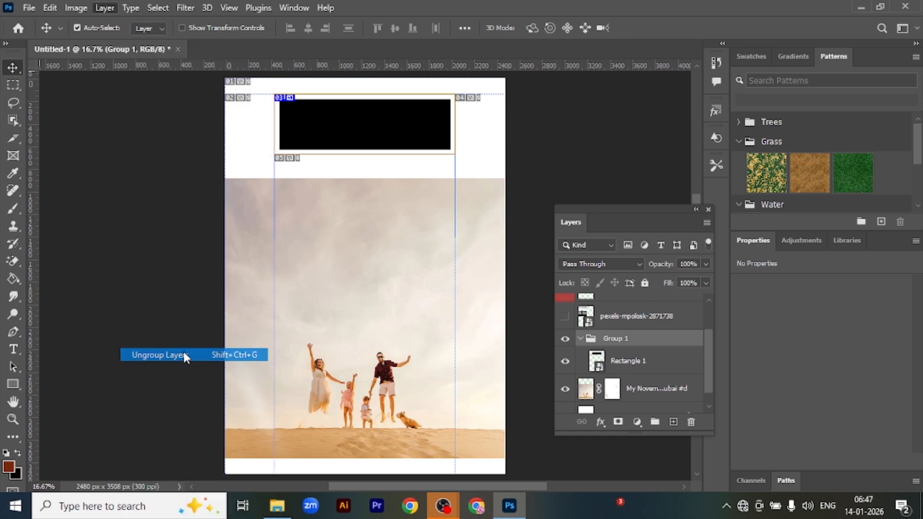
# Hide the Rectangle 1 layer and toggle its visibility until it is shown again
pyautogui.click(105, 8)
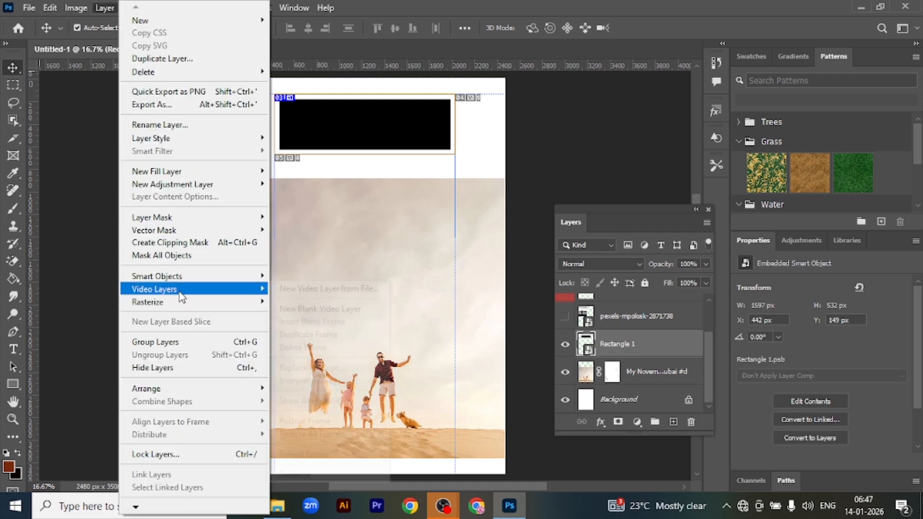
pyautogui.click(202, 368)
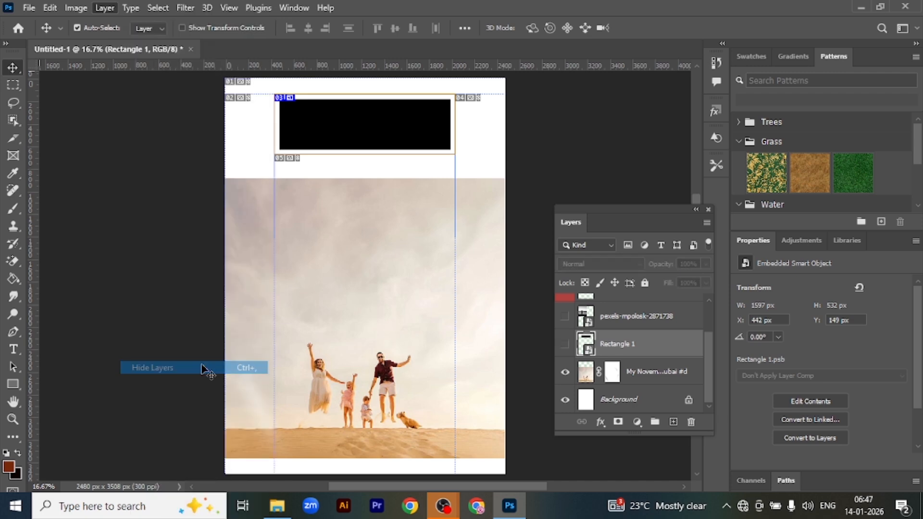
pyautogui.click(565, 344)
pyautogui.click(565, 344)
pyautogui.click(565, 344)
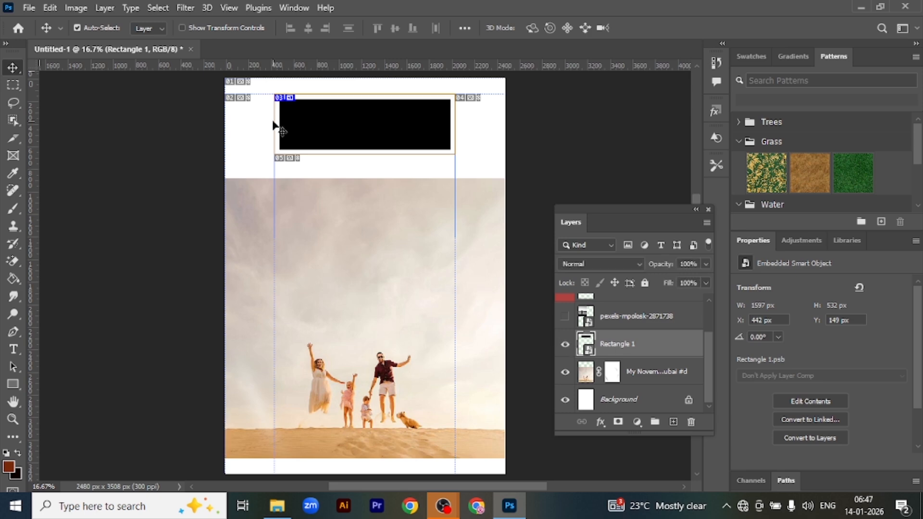
# Bring the Rectangle 1 layer to the front of the layer stack
pyautogui.click(105, 8)
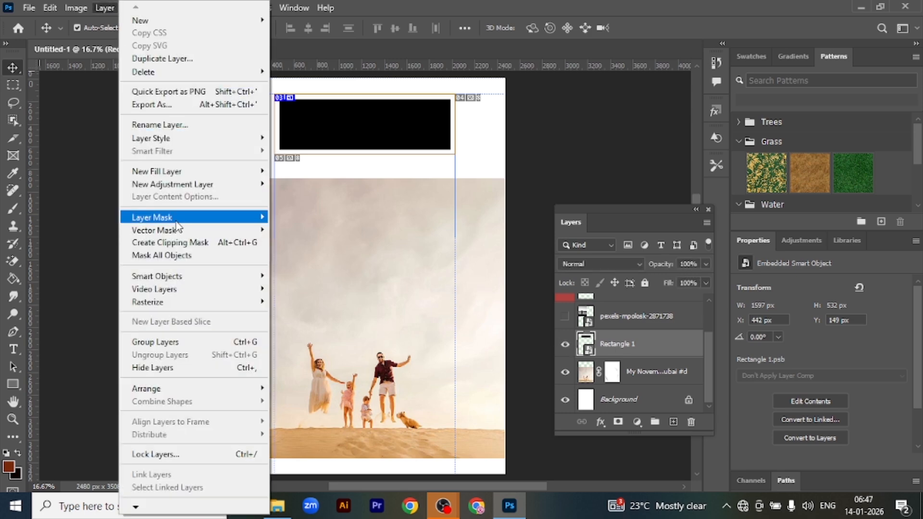
pyautogui.moveTo(233, 395)
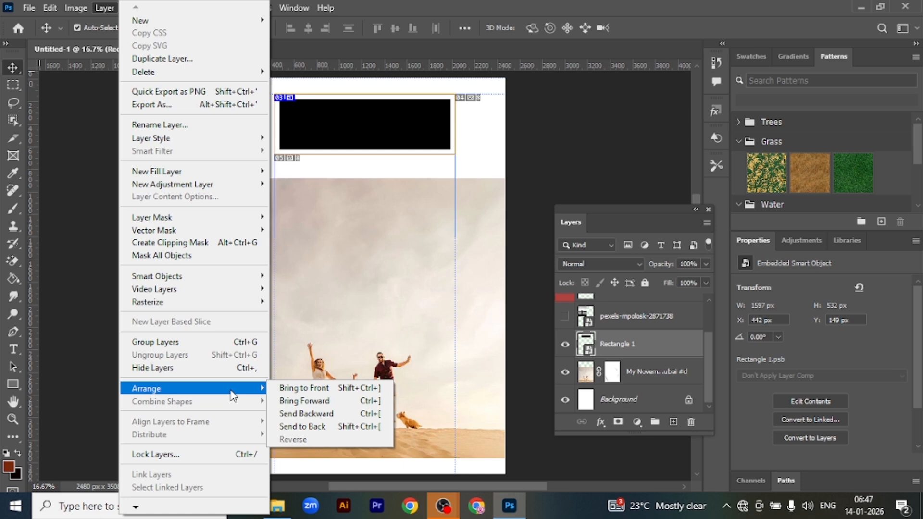
pyautogui.click(321, 392)
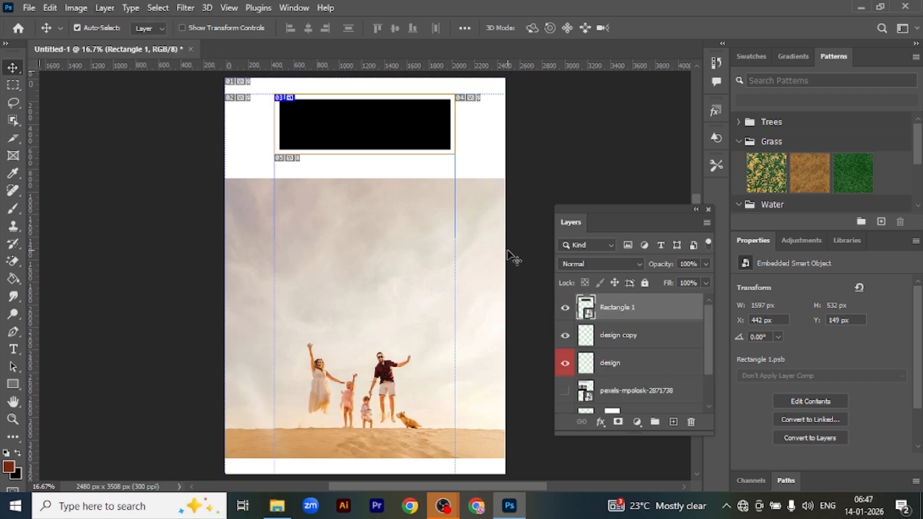
pyautogui.click(105, 7)
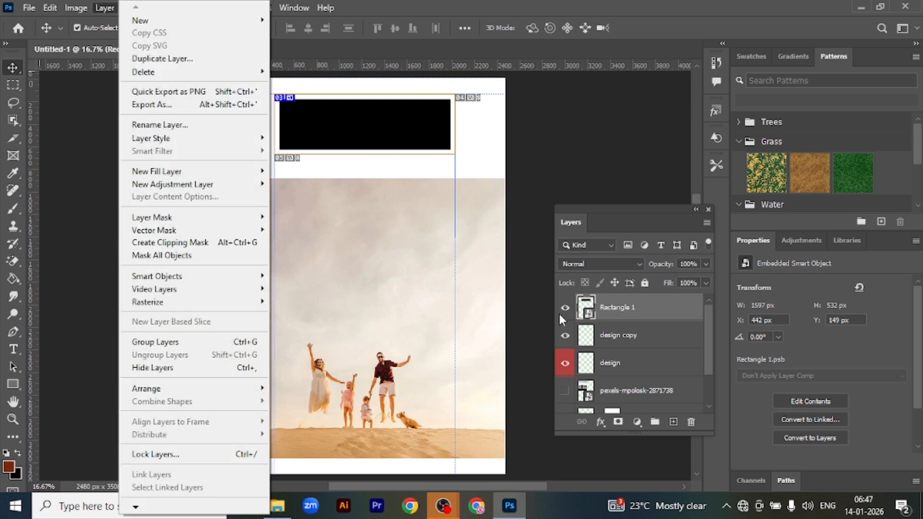
pyautogui.click(634, 313)
pyautogui.doubleClick(633, 310)
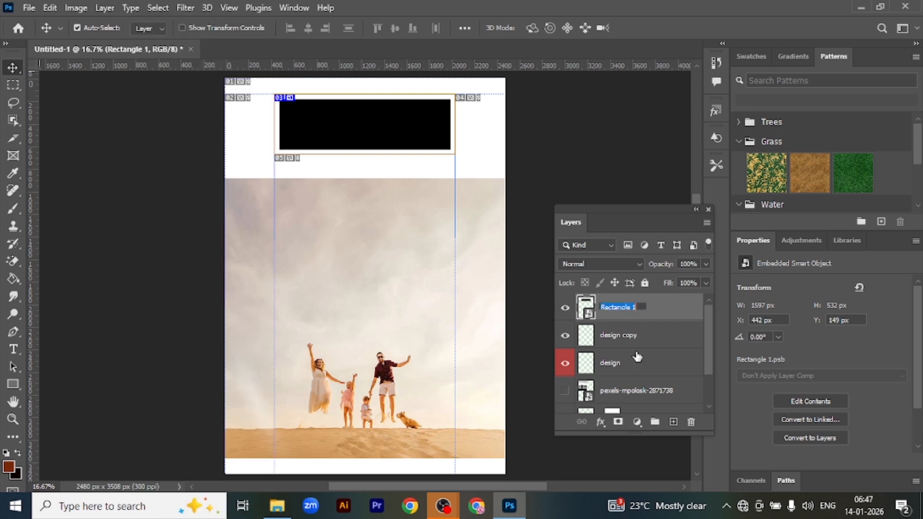
pyautogui.click(672, 309)
pyautogui.doubleClick(672, 310)
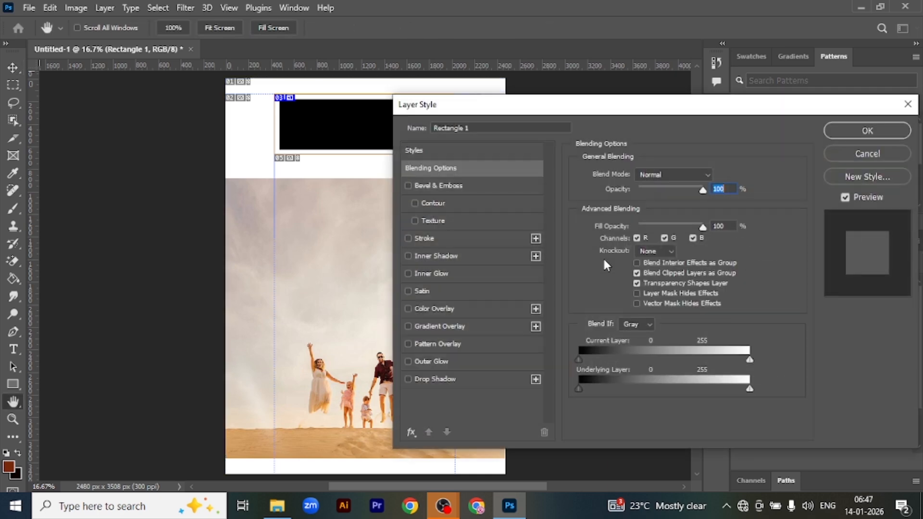
pyautogui.click(913, 112)
# Move the Rectangle 1 layer directly below design copy and lock it with the All option
pyautogui.moveTo(655, 315); pyautogui.dragTo(655, 340)
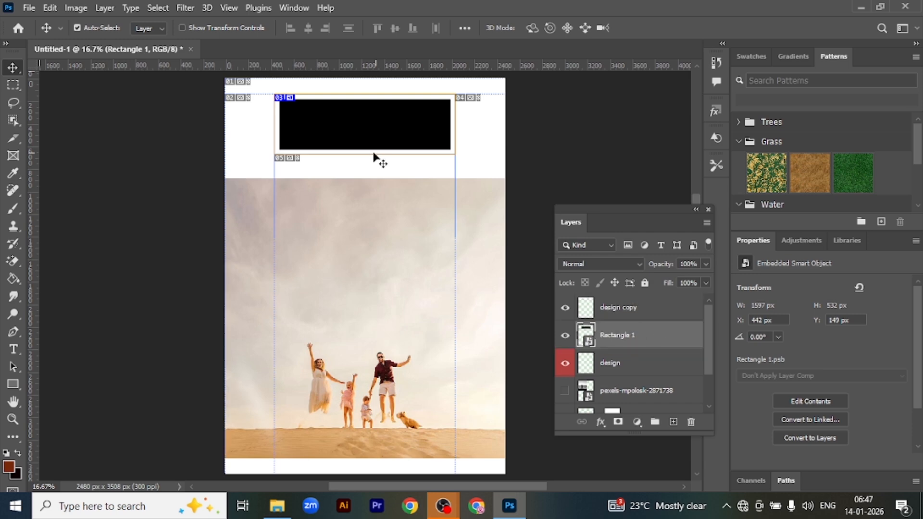
pyautogui.click(107, 8)
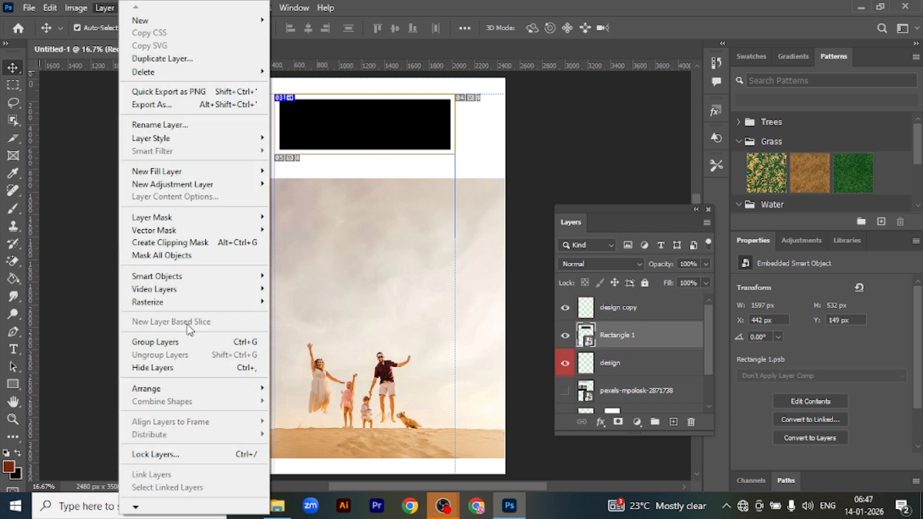
pyautogui.click(210, 455)
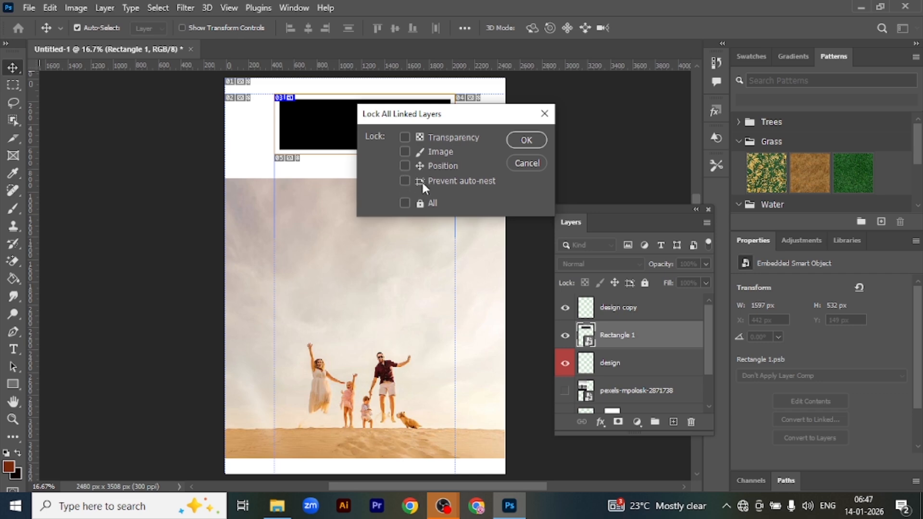
pyautogui.click(408, 206)
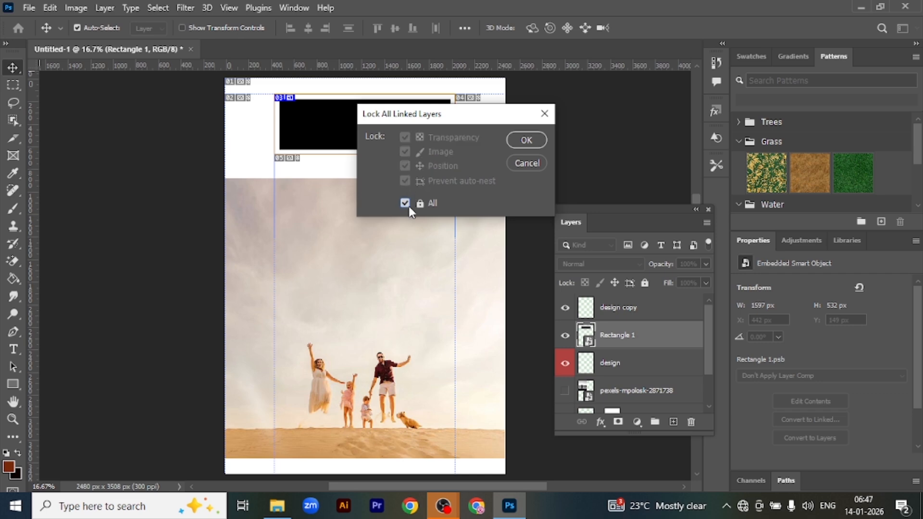
pyautogui.click(523, 139)
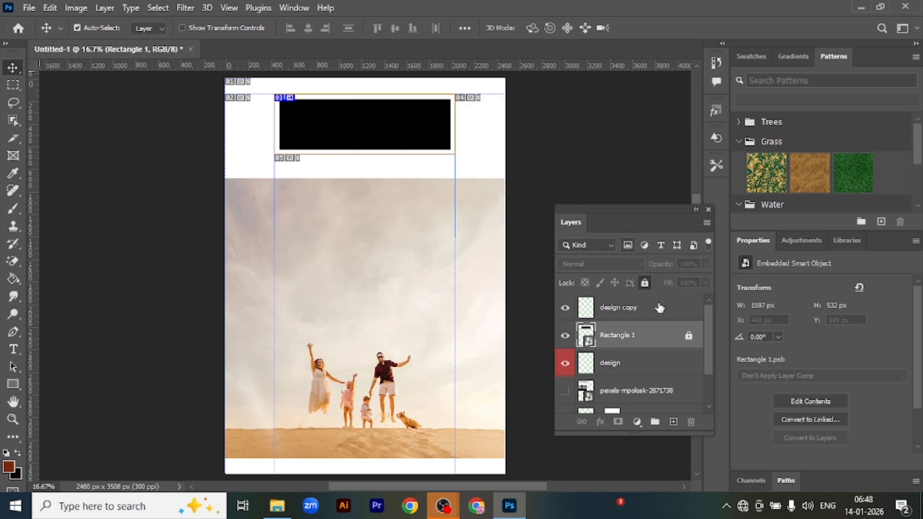
# Try to move the locked Rectangle 1 layer in the layer stack and on the canvas
pyautogui.moveTo(655, 336)
pyautogui.mouseDown()
pyautogui.moveTo(652, 319)
pyautogui.moveTo(652, 333)
pyautogui.mouseUp()
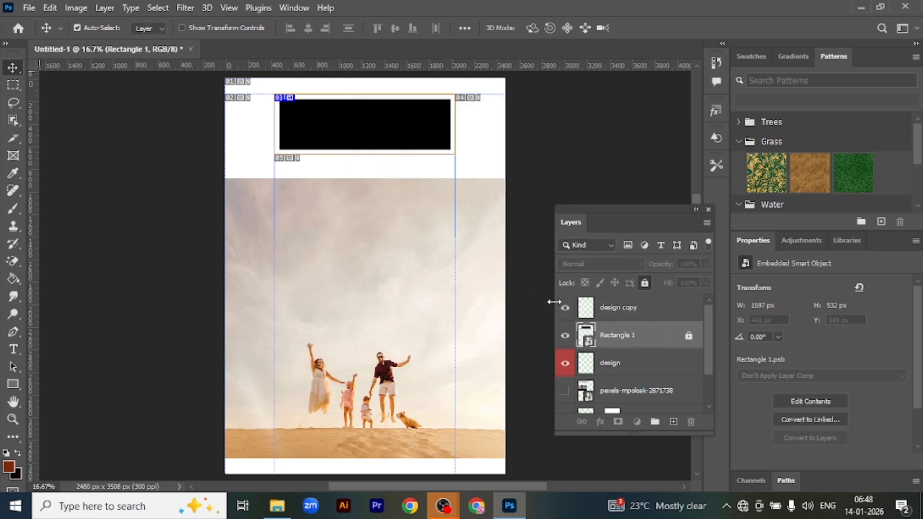
pyautogui.moveTo(382, 126); pyautogui.dragTo(377, 167)
pyautogui.moveTo(373, 105); pyautogui.dragTo(349, 167)
pyautogui.moveTo(358, 126); pyautogui.dragTo(294, 153)
pyautogui.moveTo(371, 116); pyautogui.dragTo(277, 105)
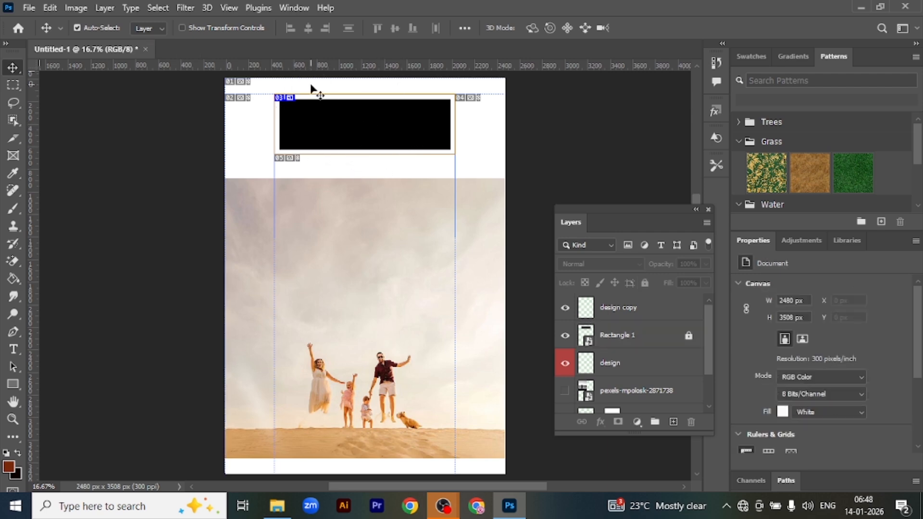